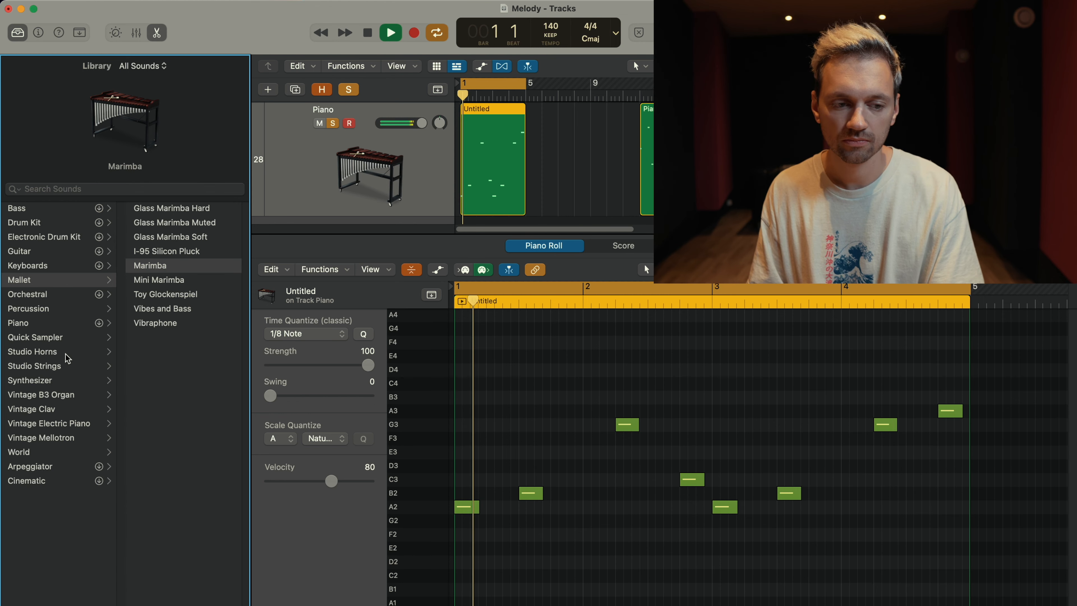
Step: Audition the Orchestral Harp patch on the Piano track and browse the Orchestral Keyboard and Percussion sounds
key(XF86AudioMute)
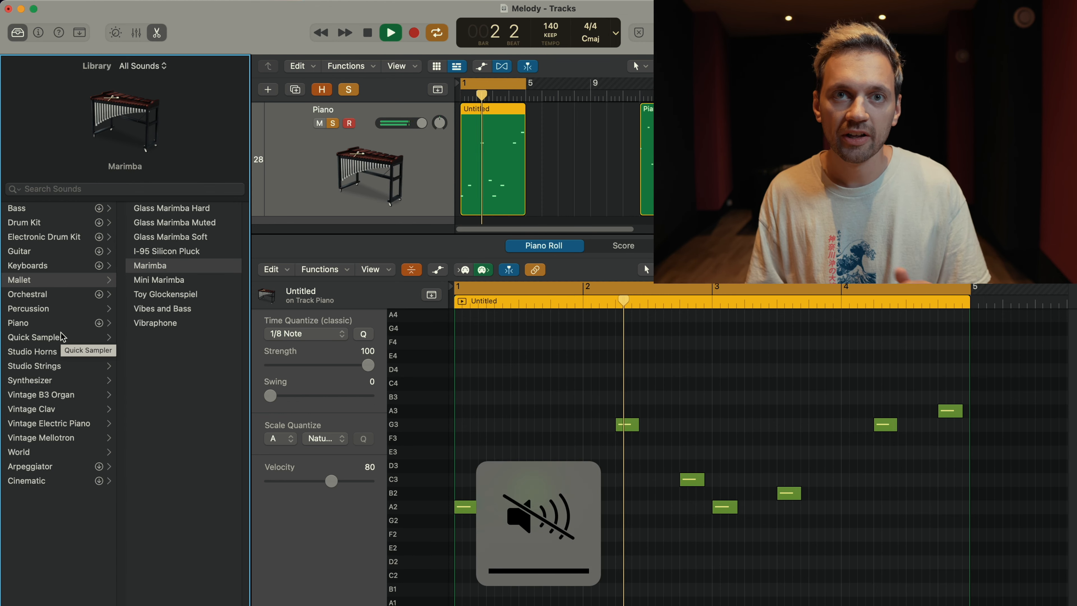
click(28, 294)
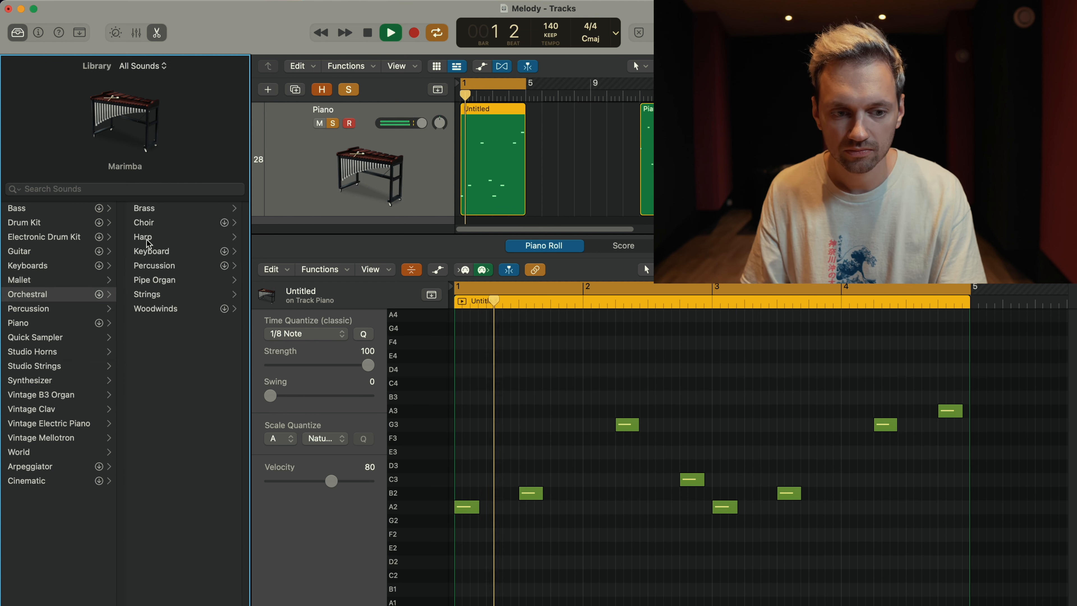
click(231, 237)
click(163, 210)
key(space)
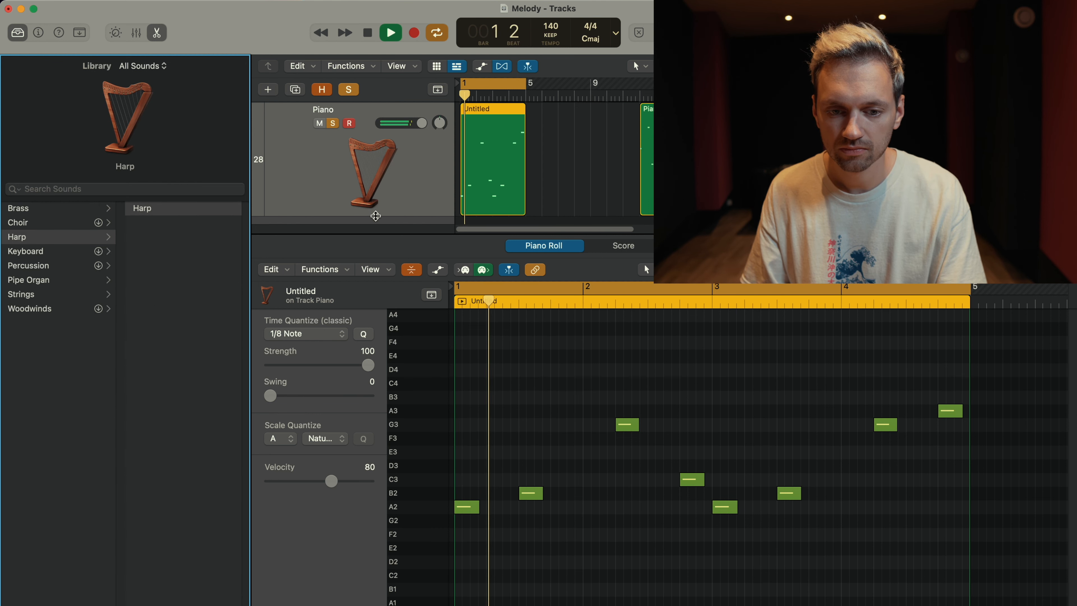
click(44, 251)
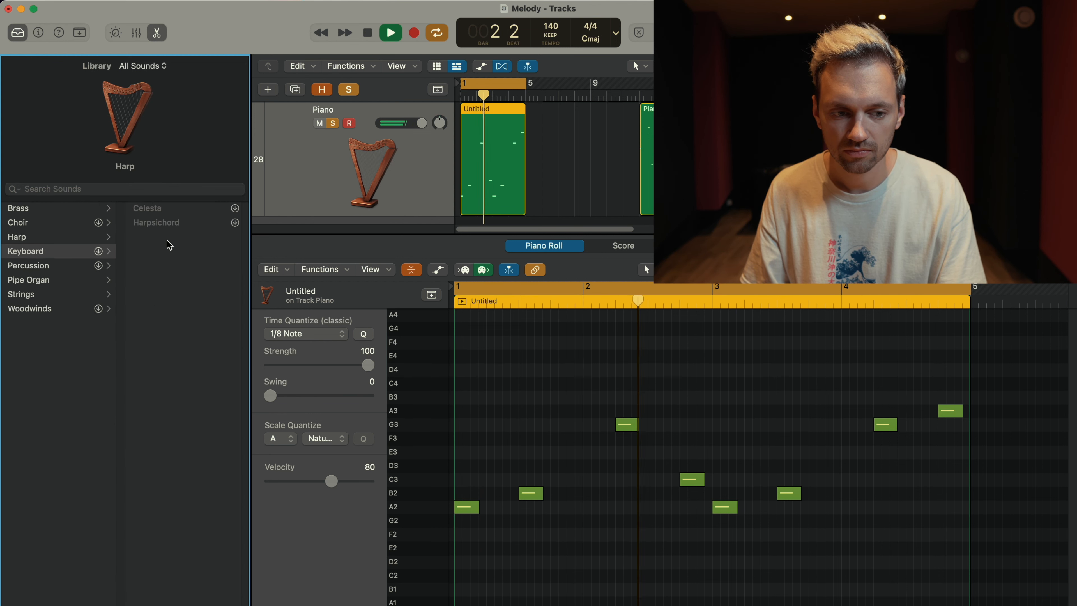
click(50, 265)
click(111, 279)
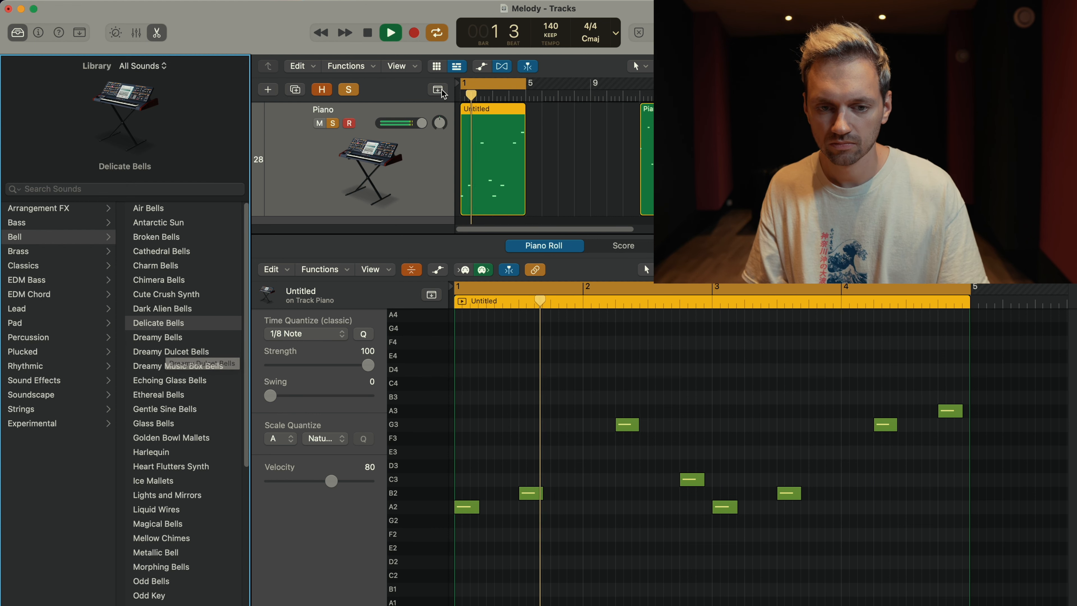
Step: Load the Gentle Sine Bells patch from the Bell category on the Piano track and set the track volume to 0.0 dB
drag(413, 127, 390, 129)
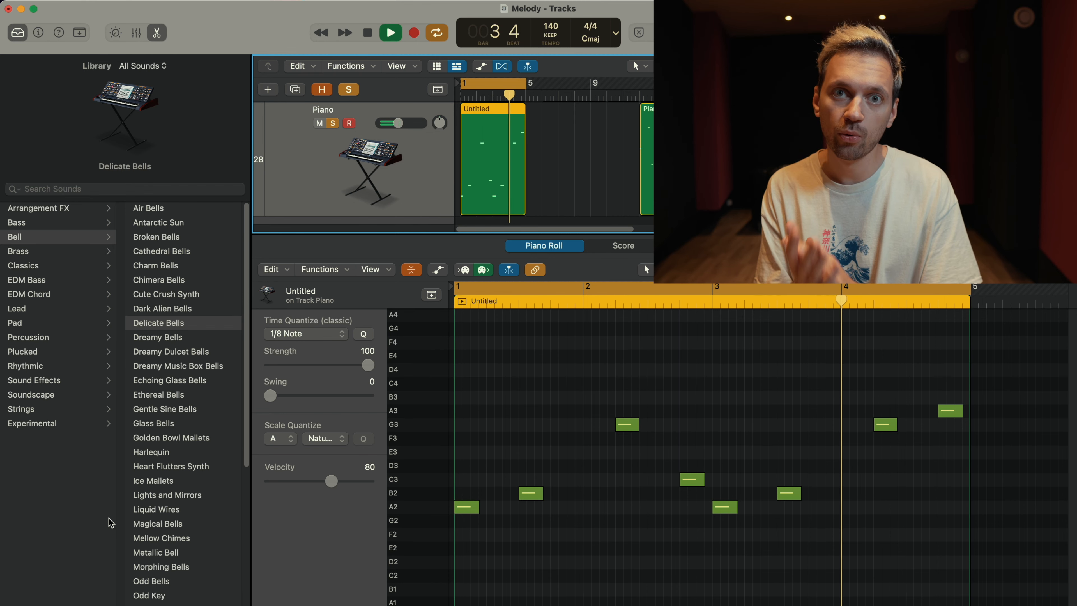
click(158, 393)
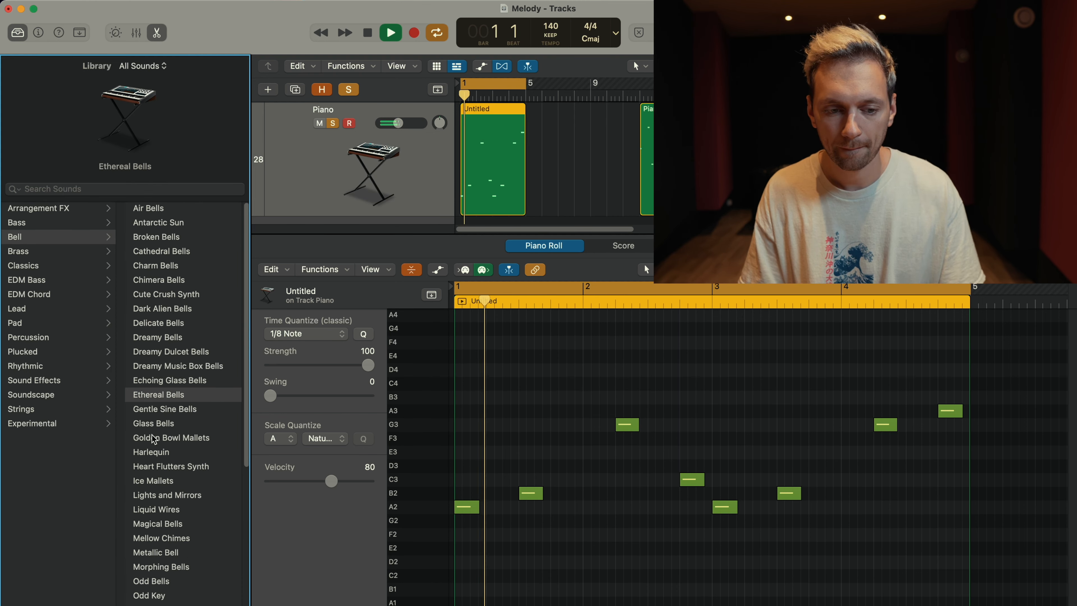
click(162, 410)
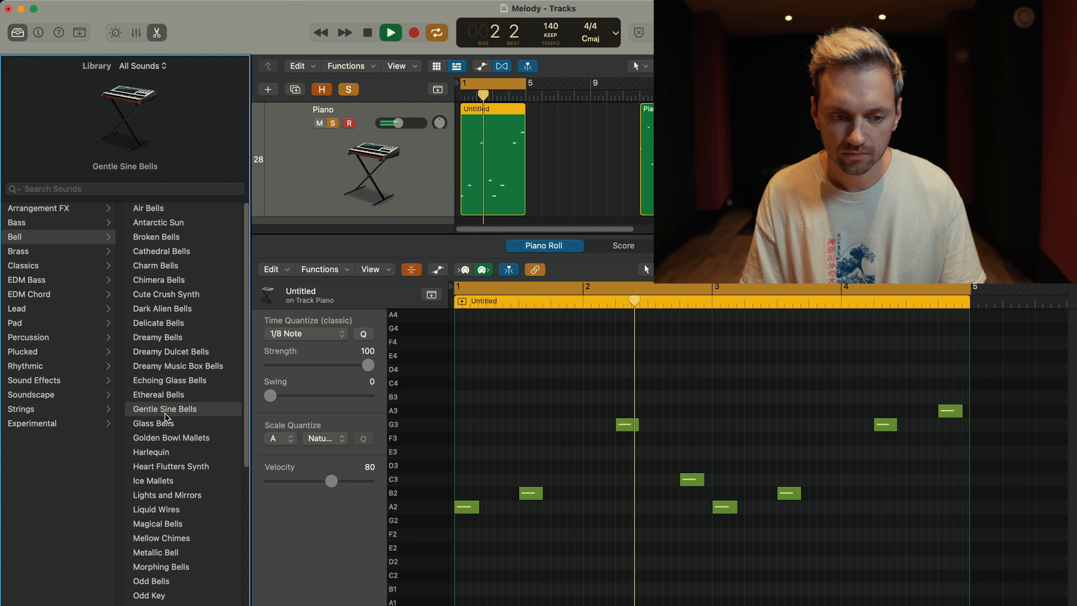
drag(397, 123, 411, 123)
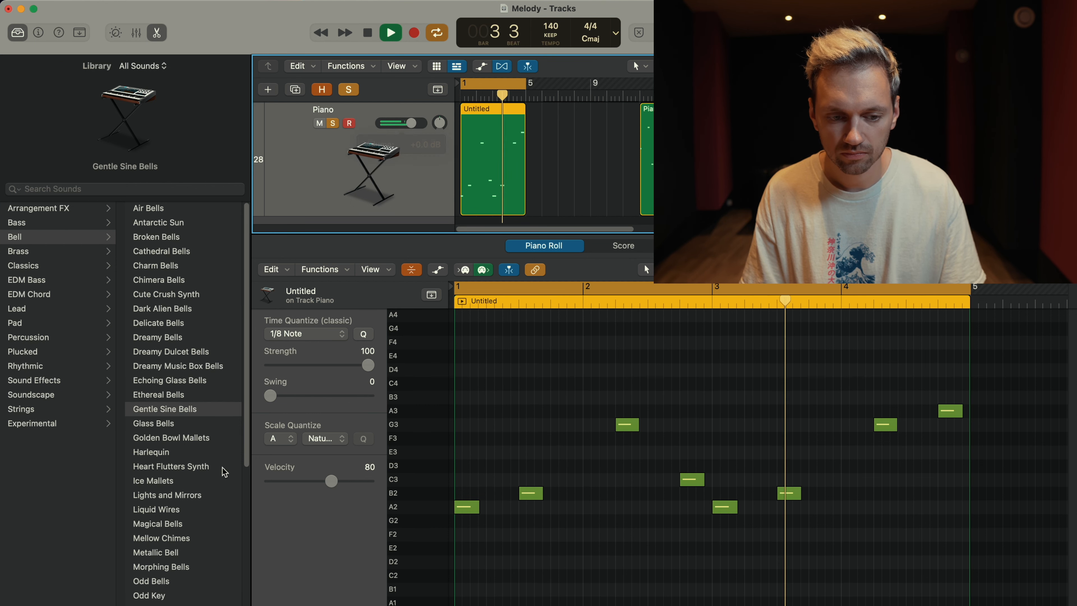
click(466, 507)
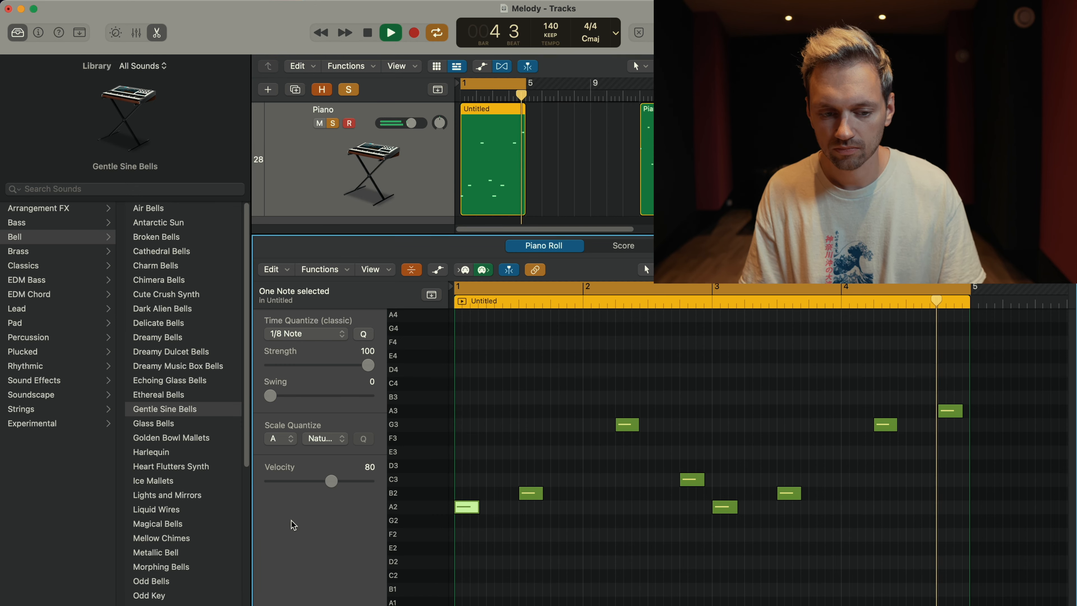
click(162, 438)
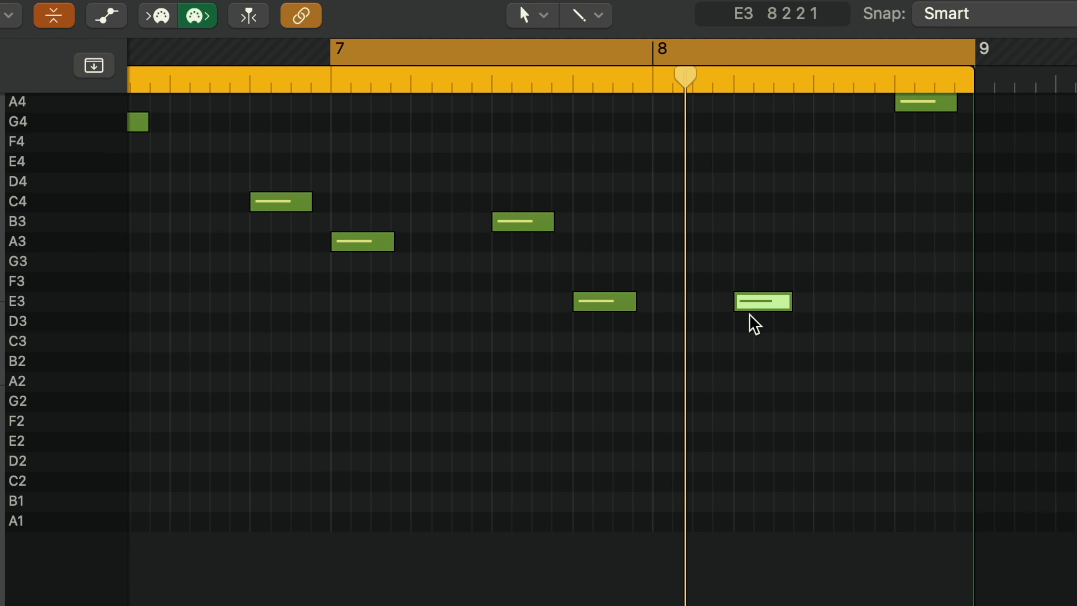
Step: Lower the melody note at 8 2 1 1 to C3 and the last note of bar 8 to B2
drag(821, 414, 822, 434)
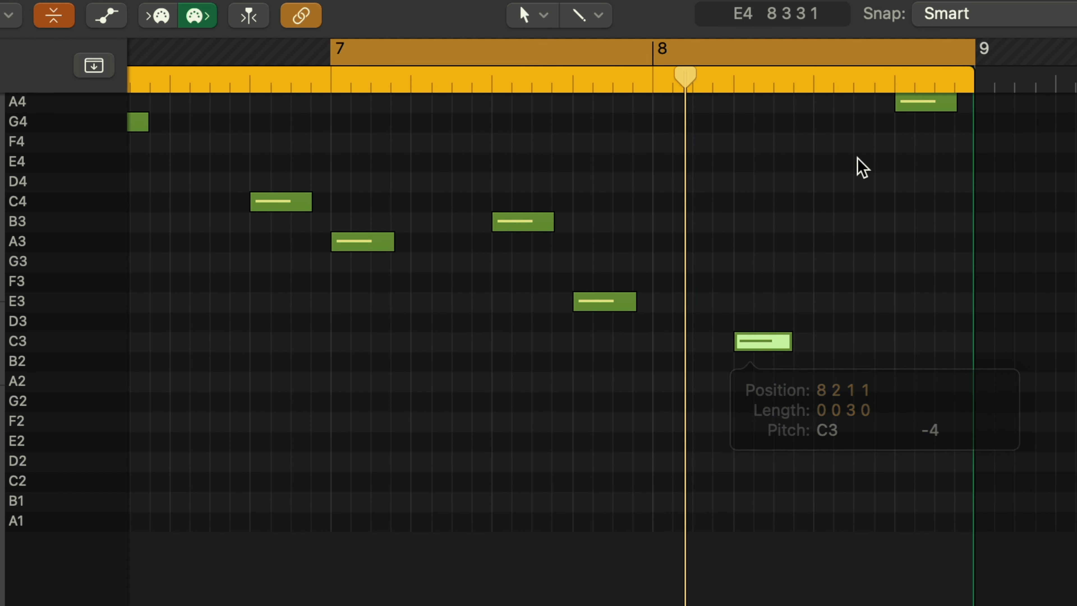
key(space)
click(905, 315)
drag(922, 117, 918, 376)
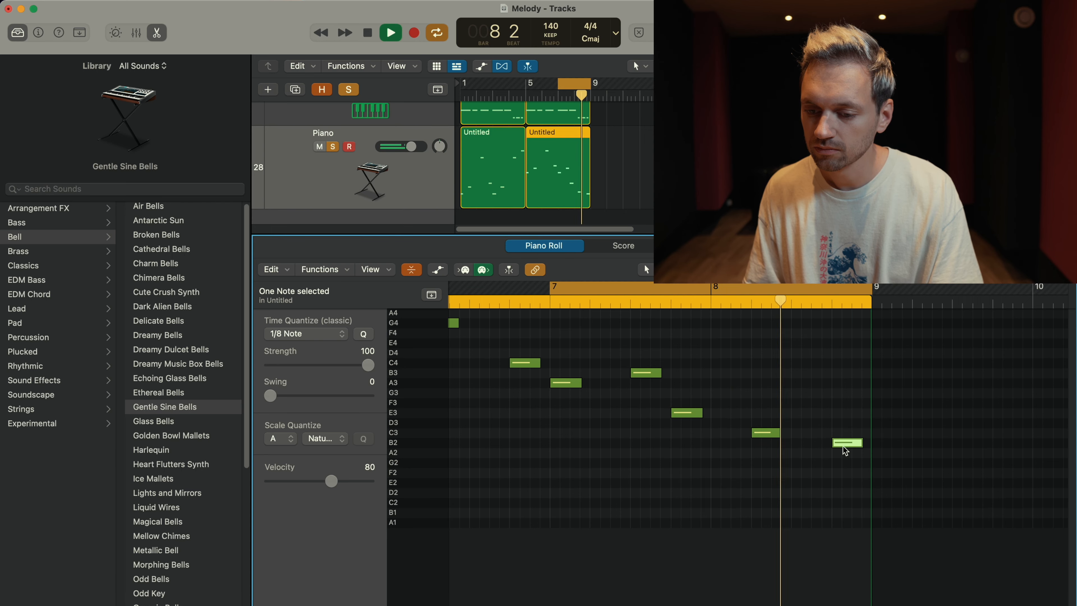
click(845, 444)
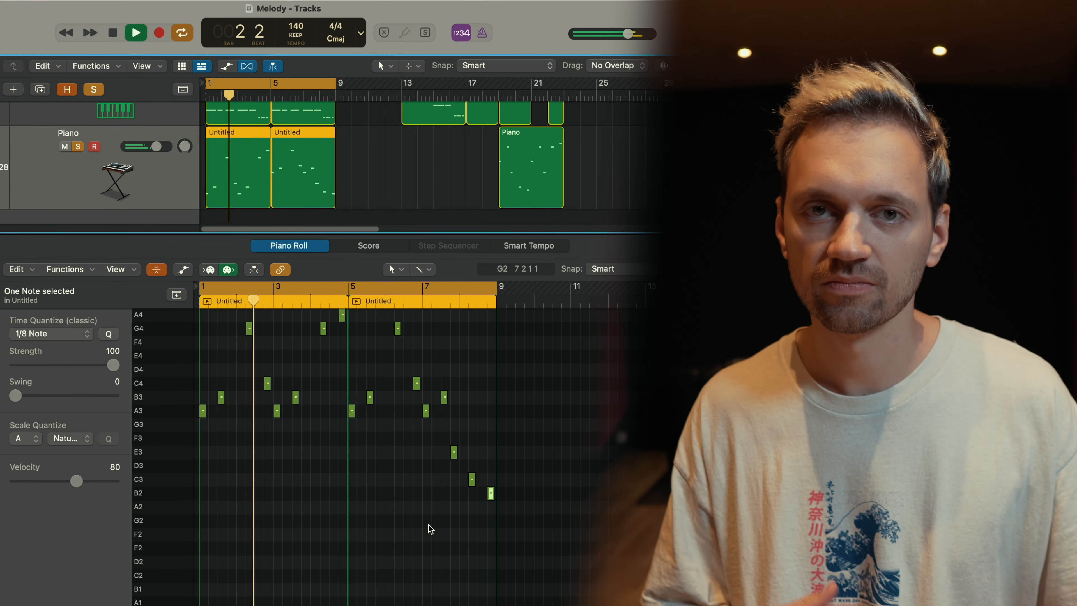
key(F10)
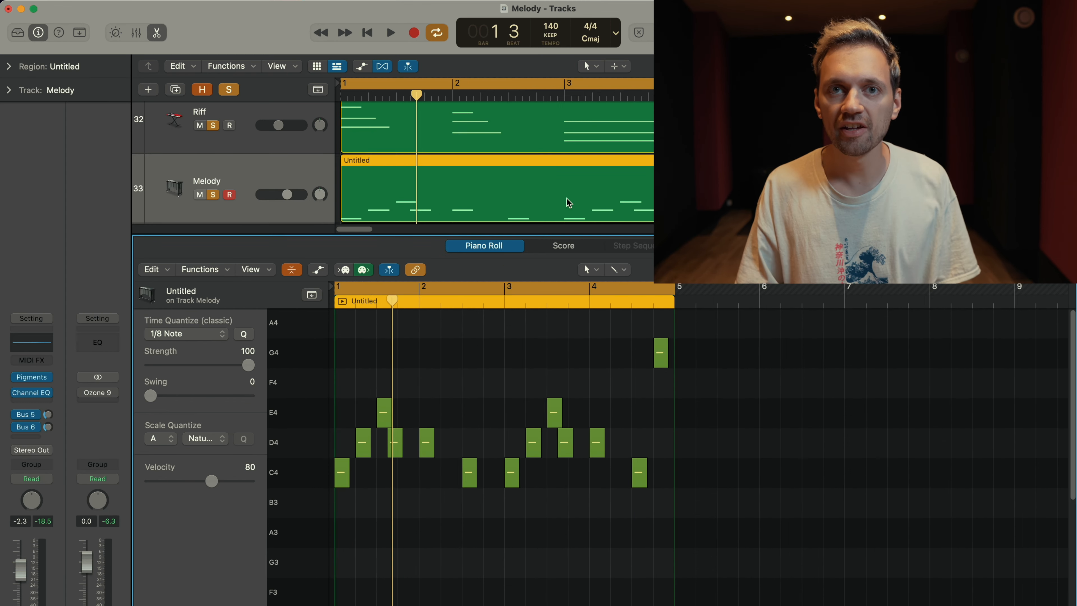
Step: Stack F4 and A4 notes on the D4 note at the start of bar 1 and play back the chord
key(space)
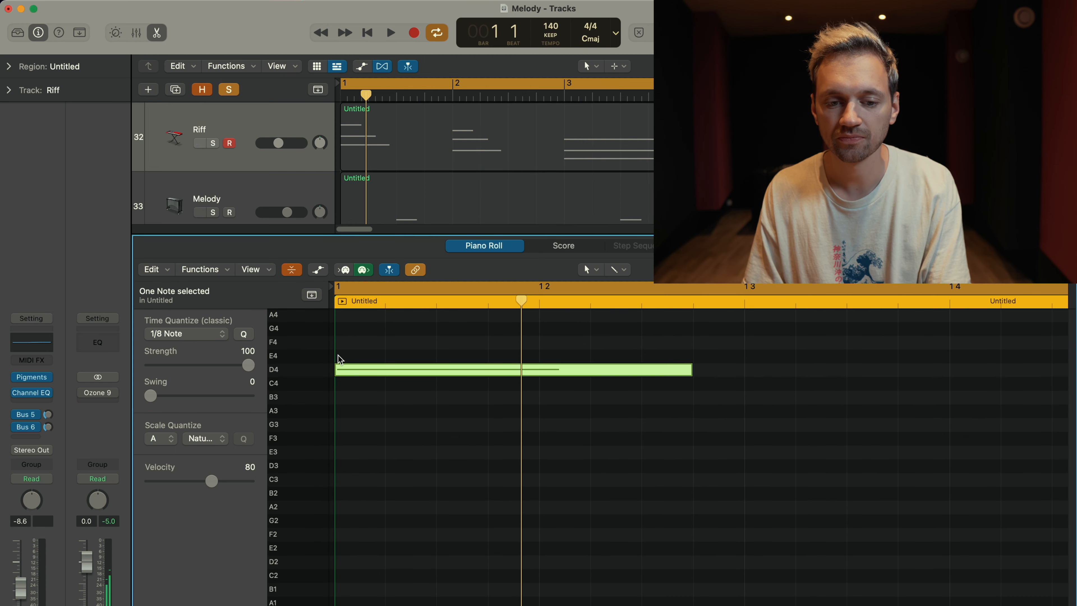
super+click(344, 341)
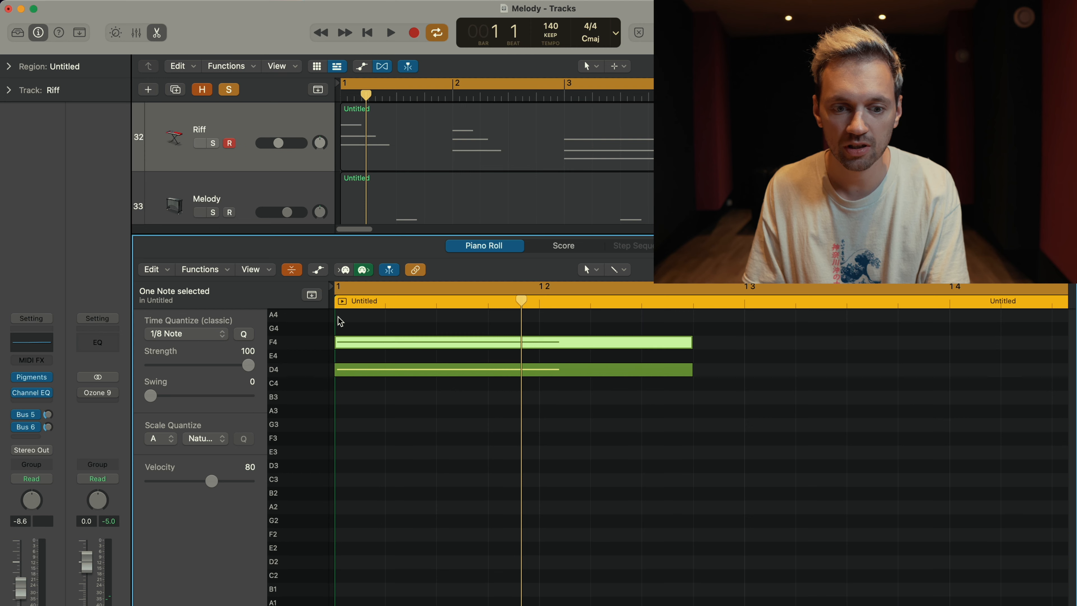
super+click(341, 314)
key(space)
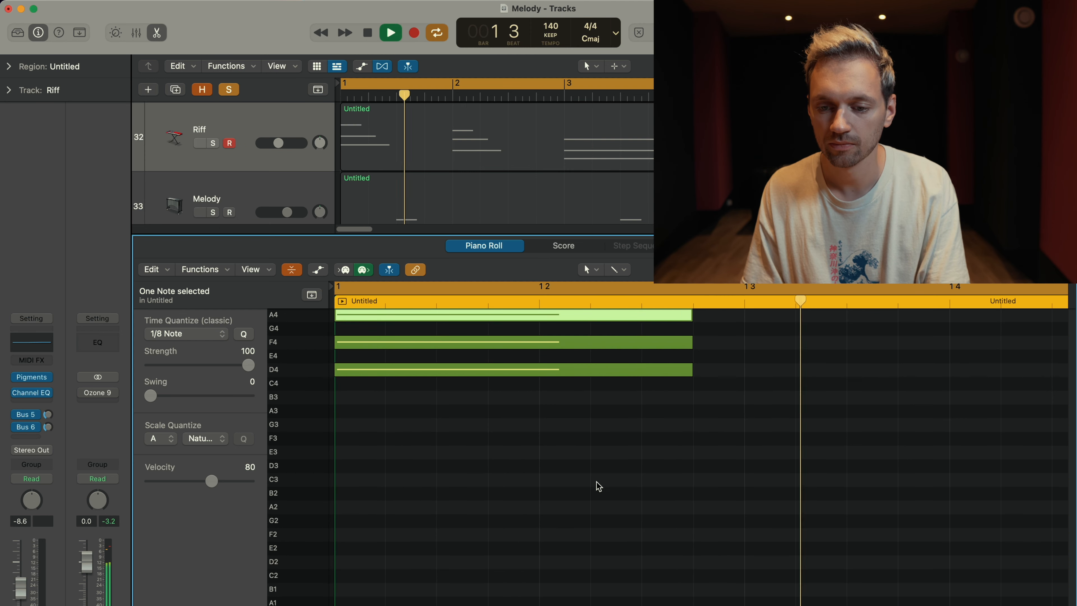
key(super+Left)
key(space)
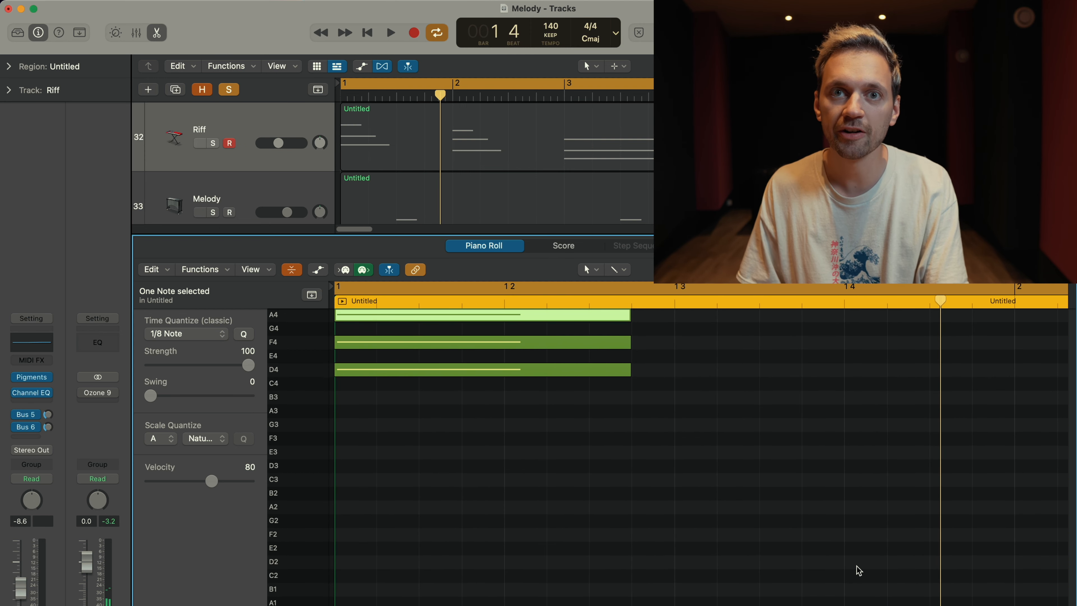
Step: Add a chord of C4, E4 and G4 on beat 3 of bar 1
click(856, 570)
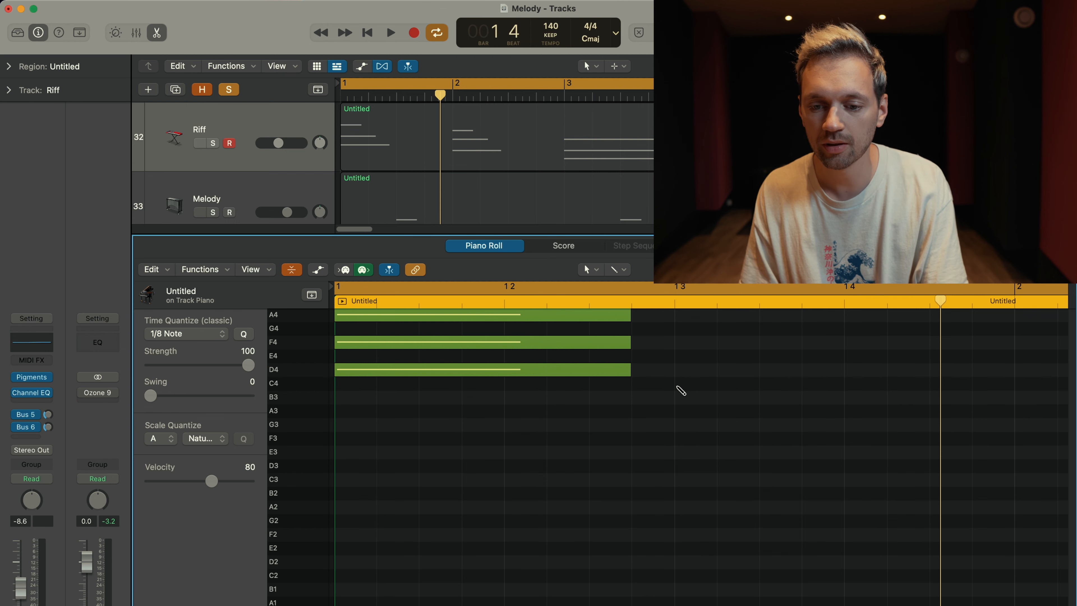
super+click(678, 384)
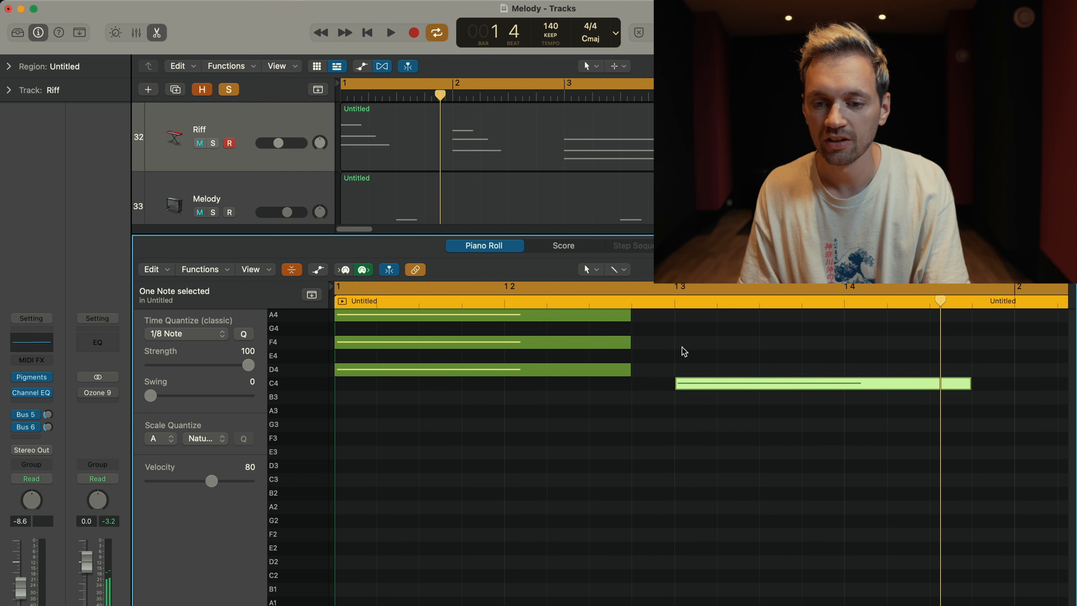
super+click(680, 354)
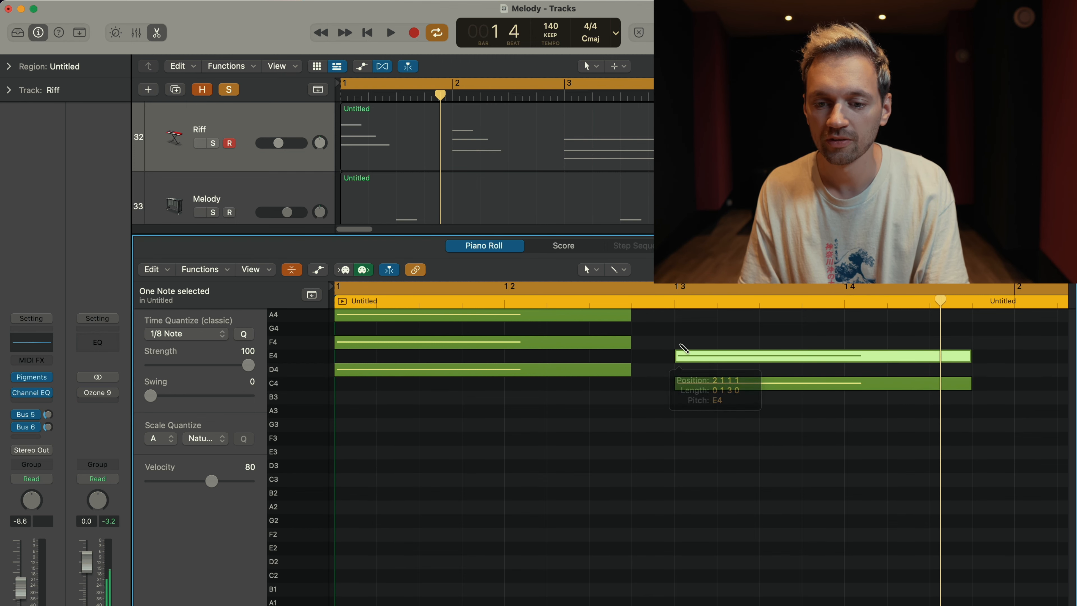
super+click(679, 327)
Step: Add a chord of A3, C4 and E4 at the start of bar 2
scroll(698, 414, right, 5)
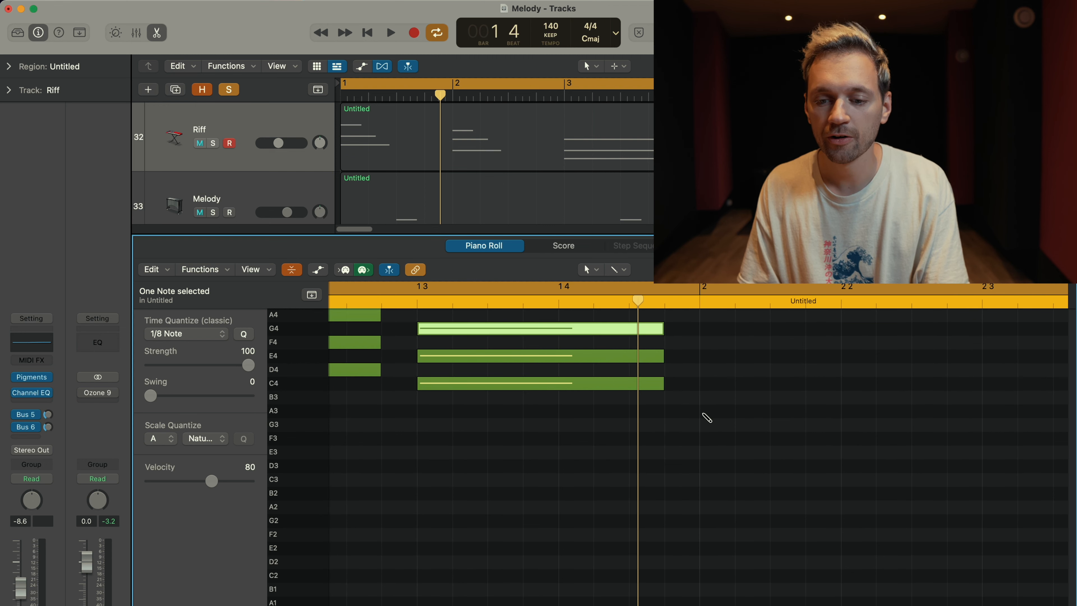
super+click(706, 415)
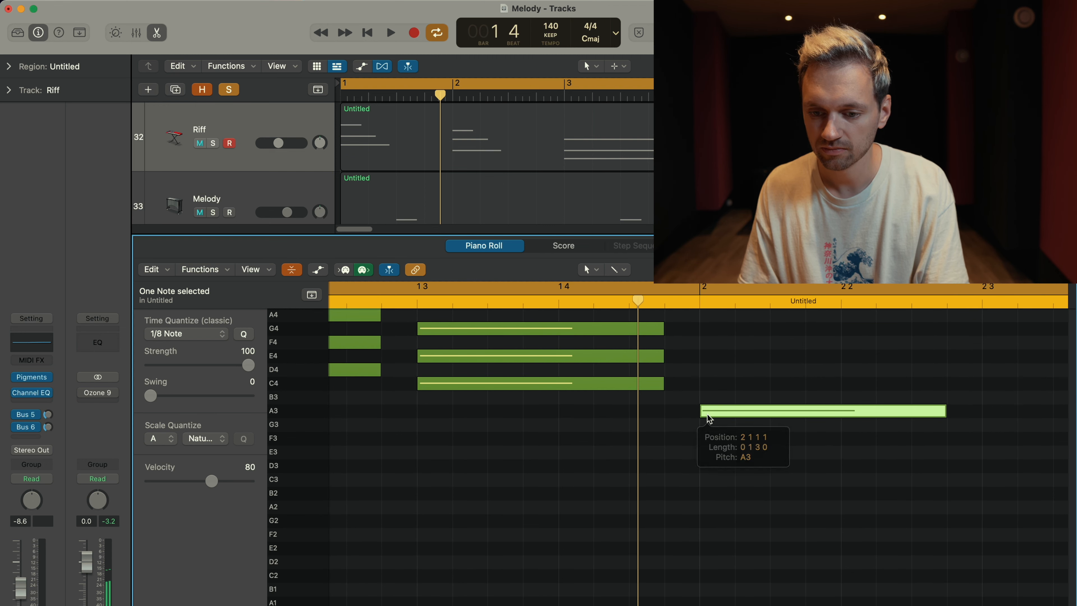
super+click(704, 383)
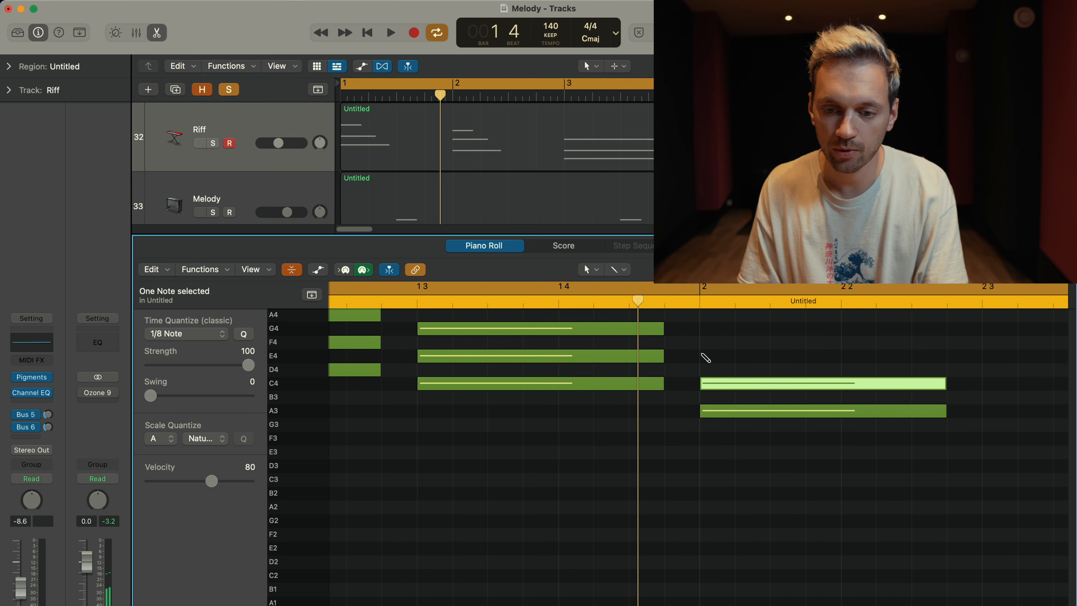
super+click(705, 356)
Step: Add a chord of G3, B3 and D4 on beat 3 of bar 2 and audition its notes
scroll(632, 431, right, 6)
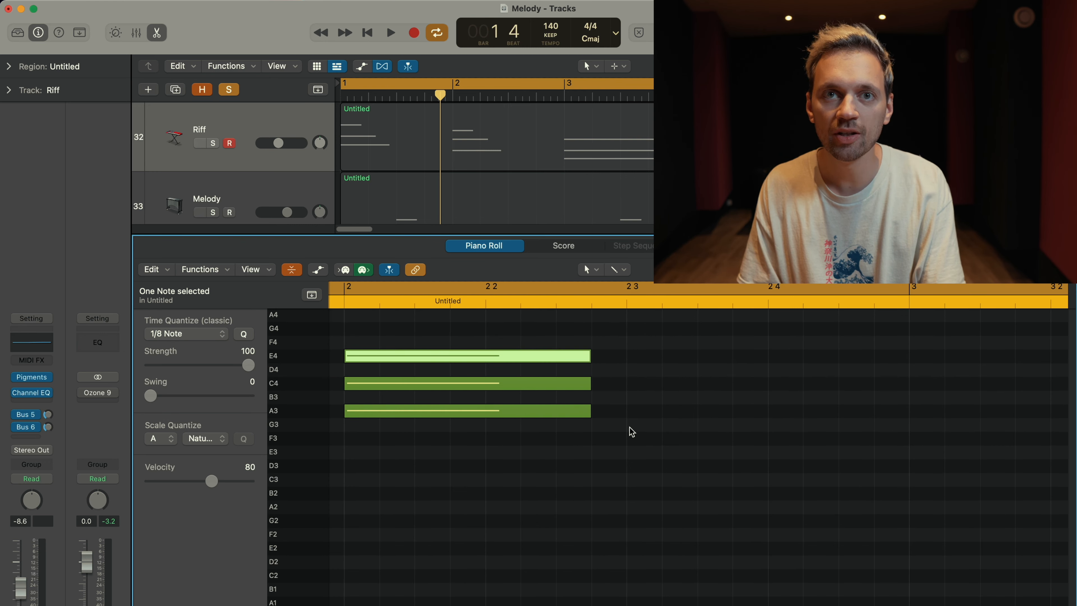
super+click(633, 426)
super+click(707, 470)
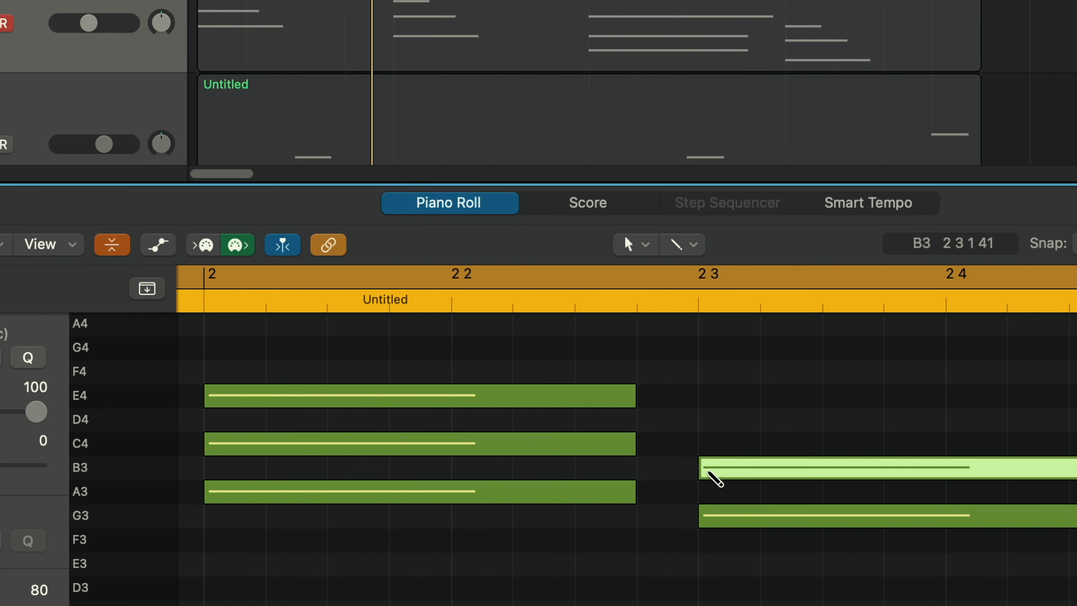
super+click(703, 422)
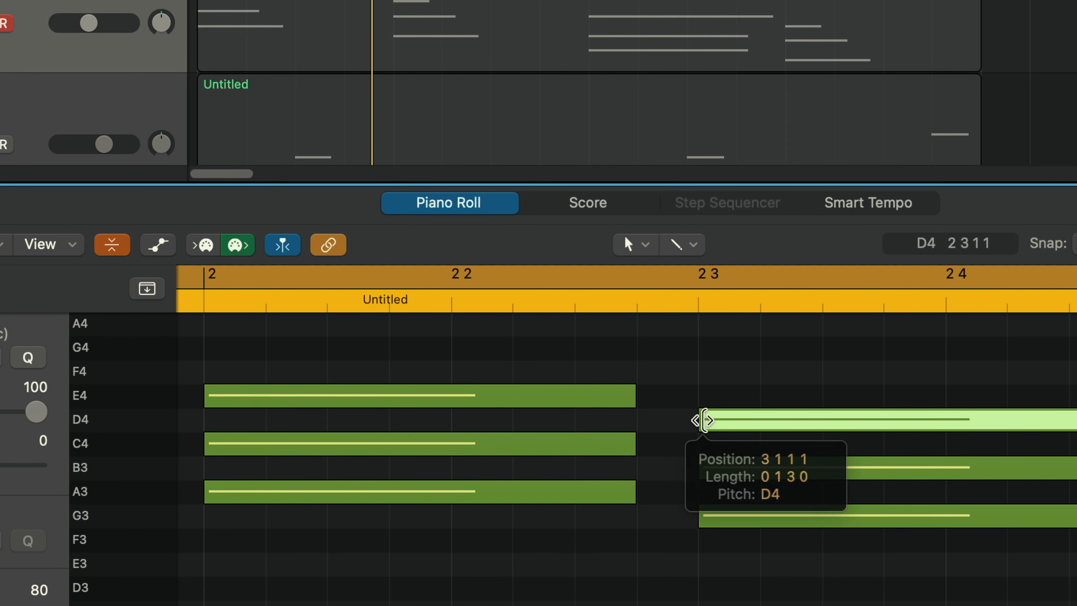
click(721, 511)
click(728, 466)
click(727, 420)
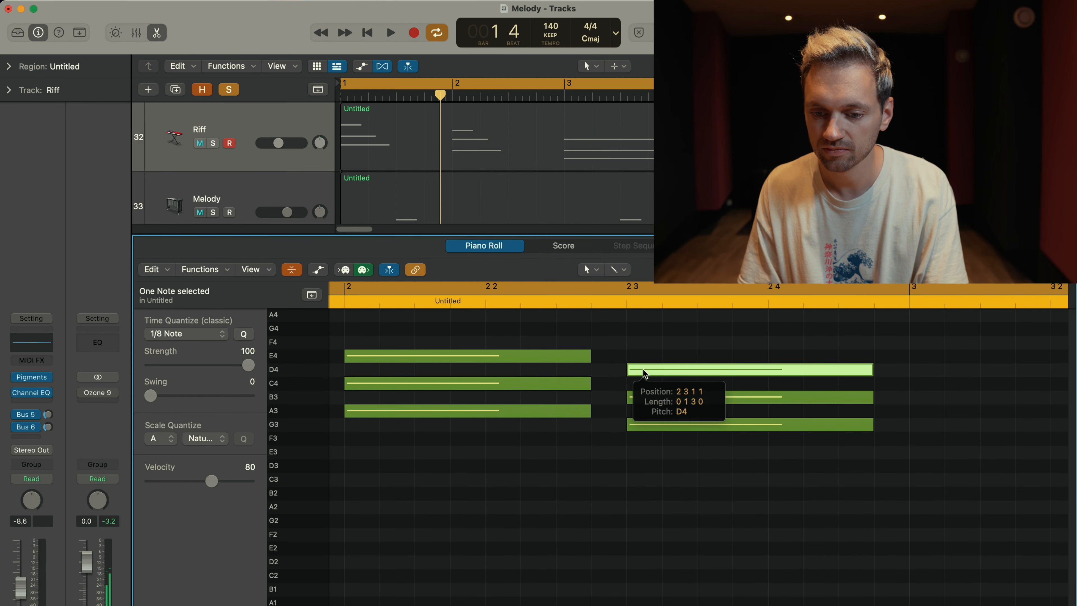
Step: Play back the four-chord progression
key(space)
scroll(663, 561, down, 5)
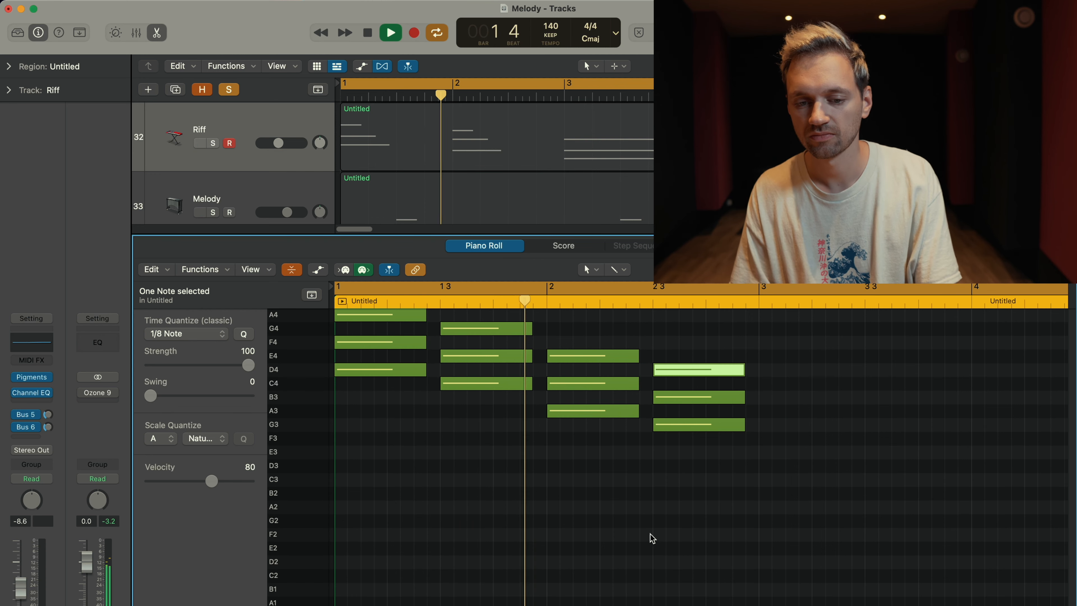
key(space)
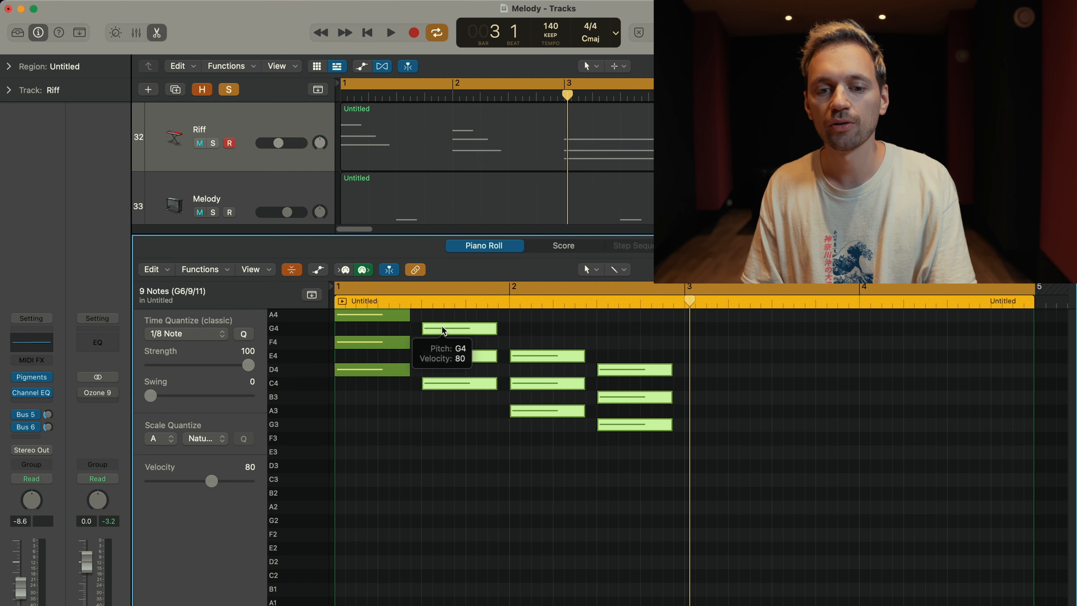
Step: Move the second, third and fourth chords to the starts of bars 2, 3 and 4, and play back the progression
drag(443, 330, 535, 348)
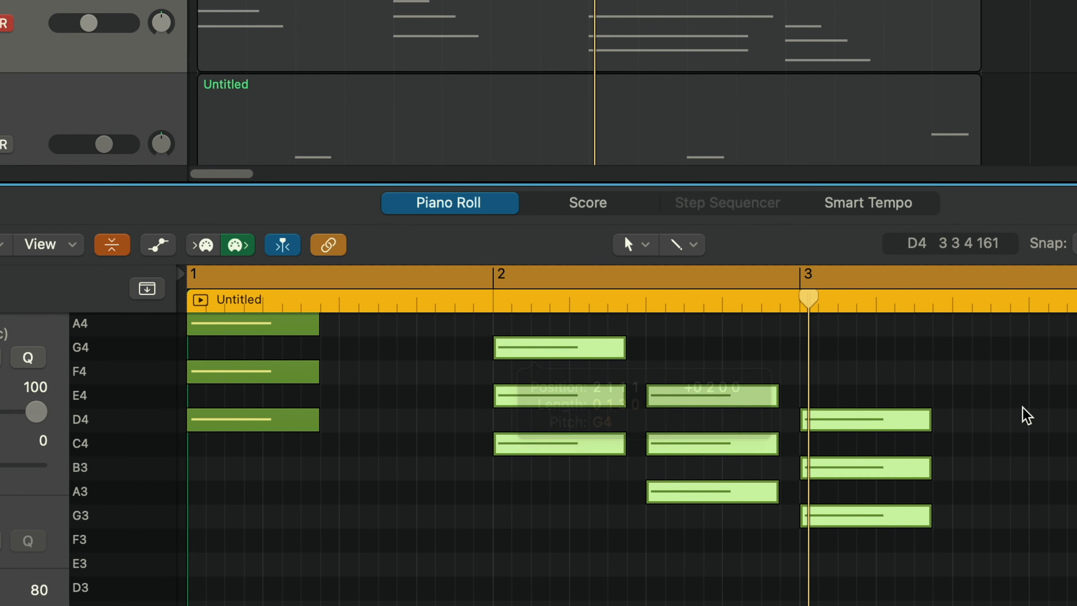
drag(1039, 403, 679, 605)
drag(667, 386, 667, 387)
drag(609, 355, 762, 362)
drag(937, 348, 890, 423)
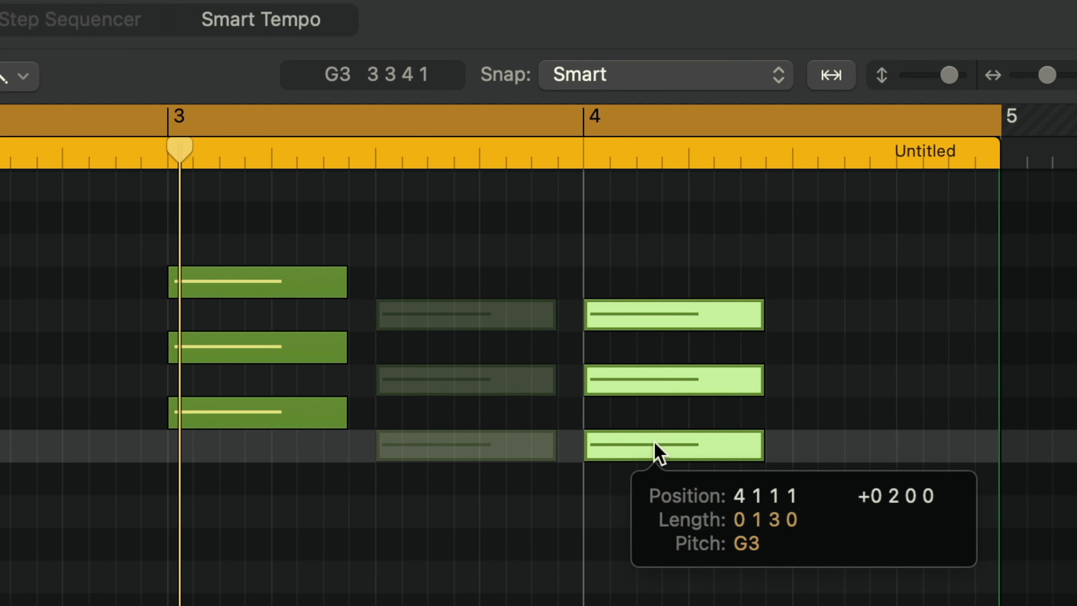
drag(655, 443, 654, 443)
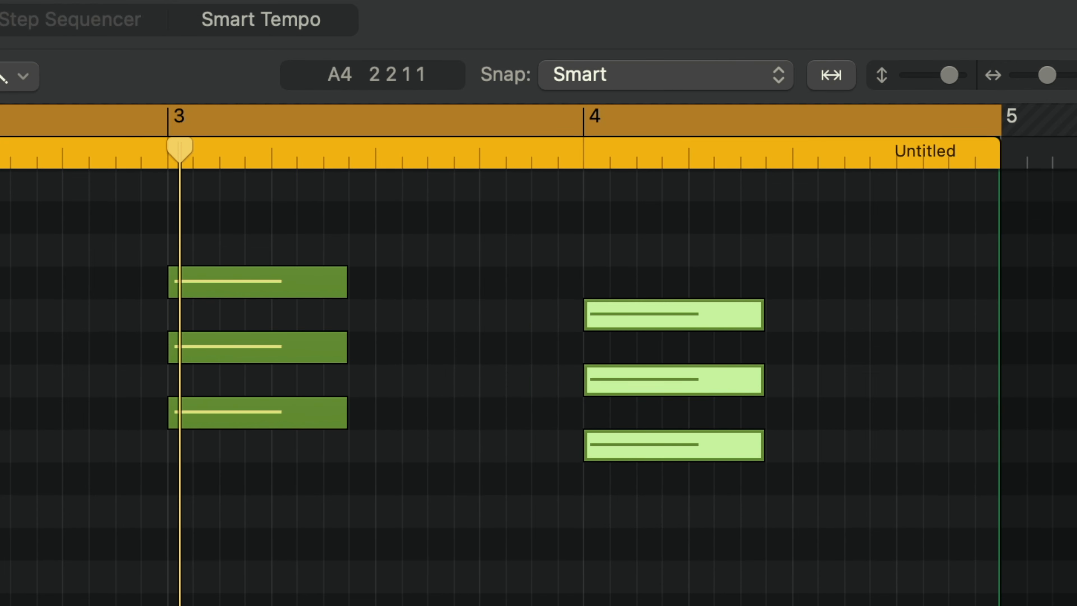
key(space)
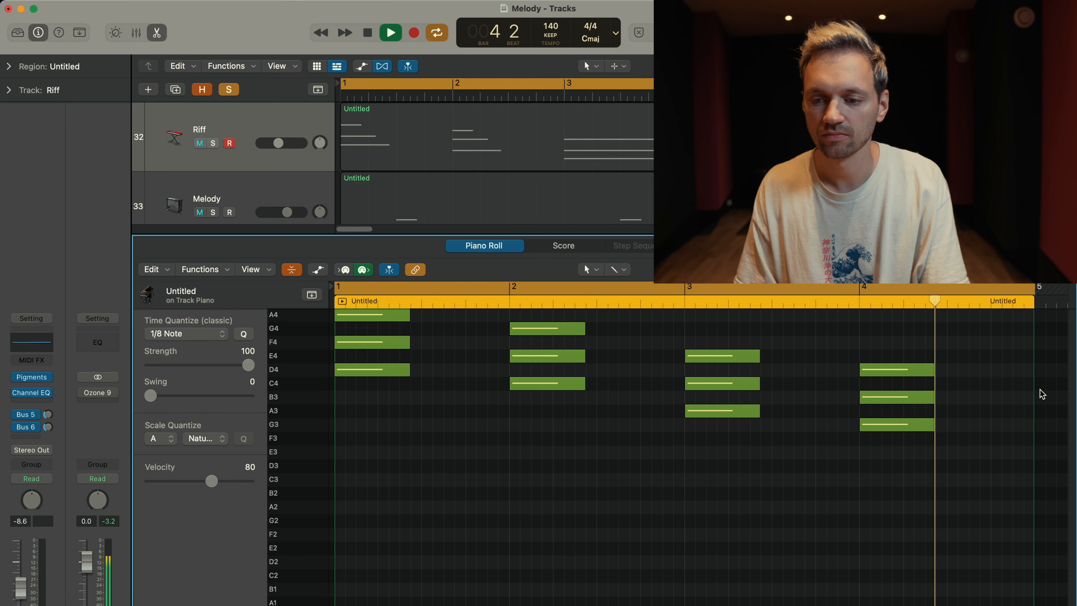
Step: Audition 80s Wave Bells, Azure Crystal Synth Bells and Big Dripper for the Piano track's chords, and choose I-95 Chronicle Piano
key(space)
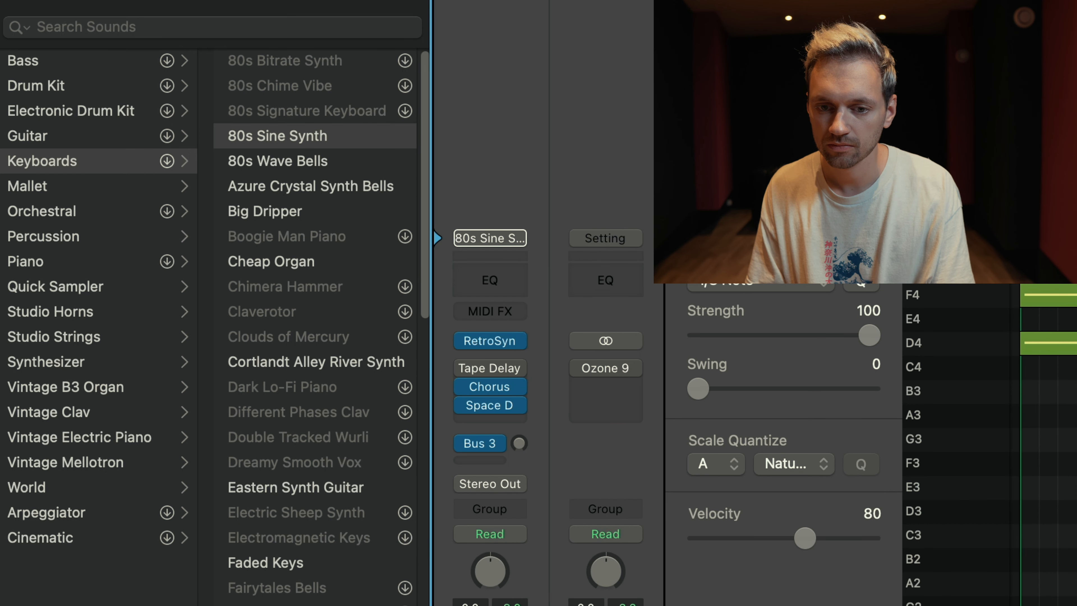
click(231, 161)
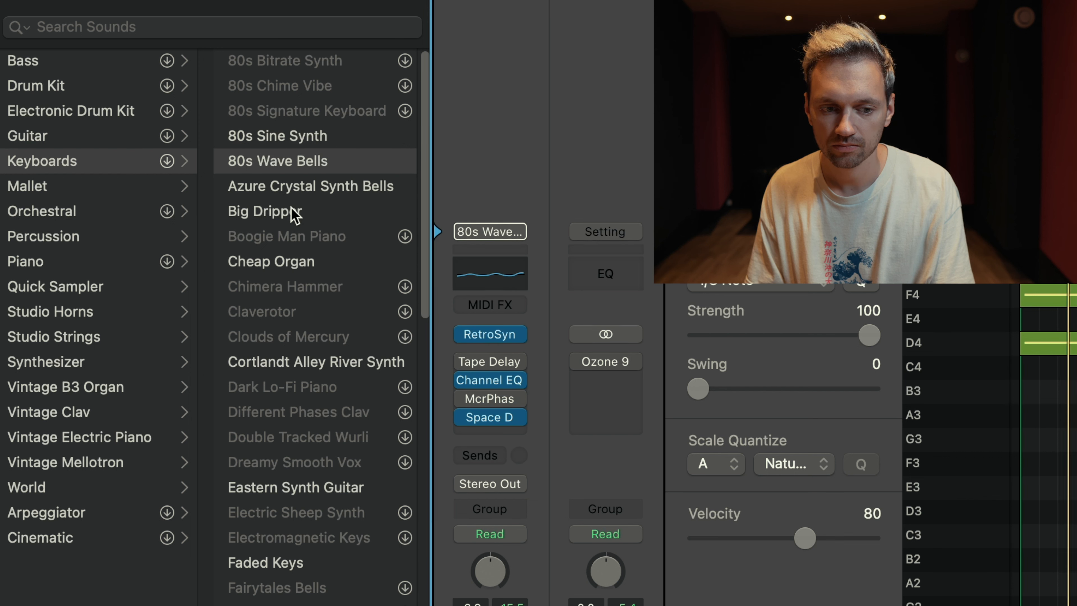
click(310, 186)
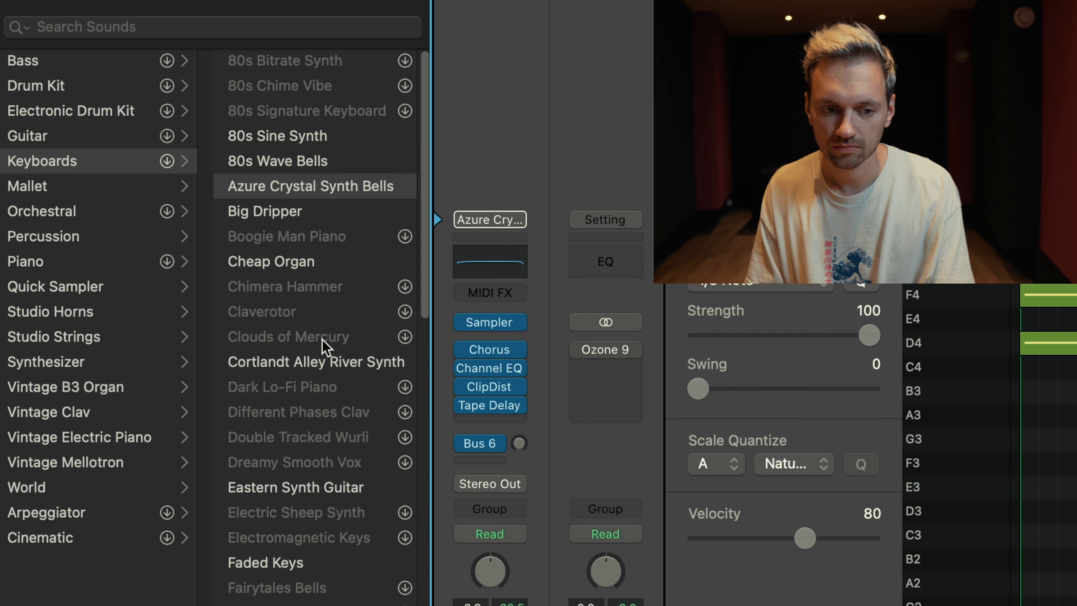
click(282, 211)
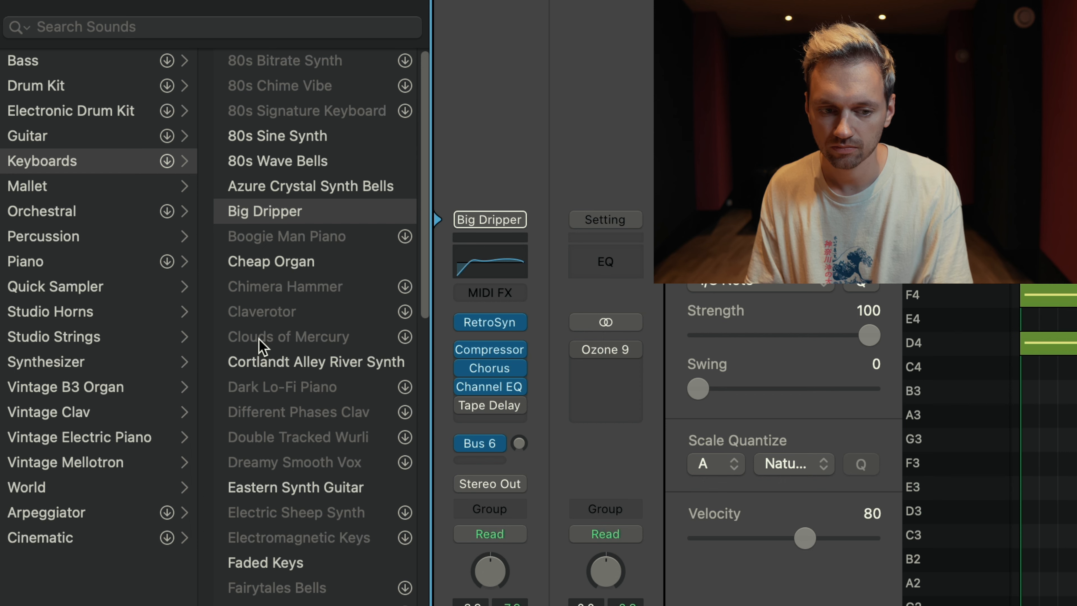
key(i)
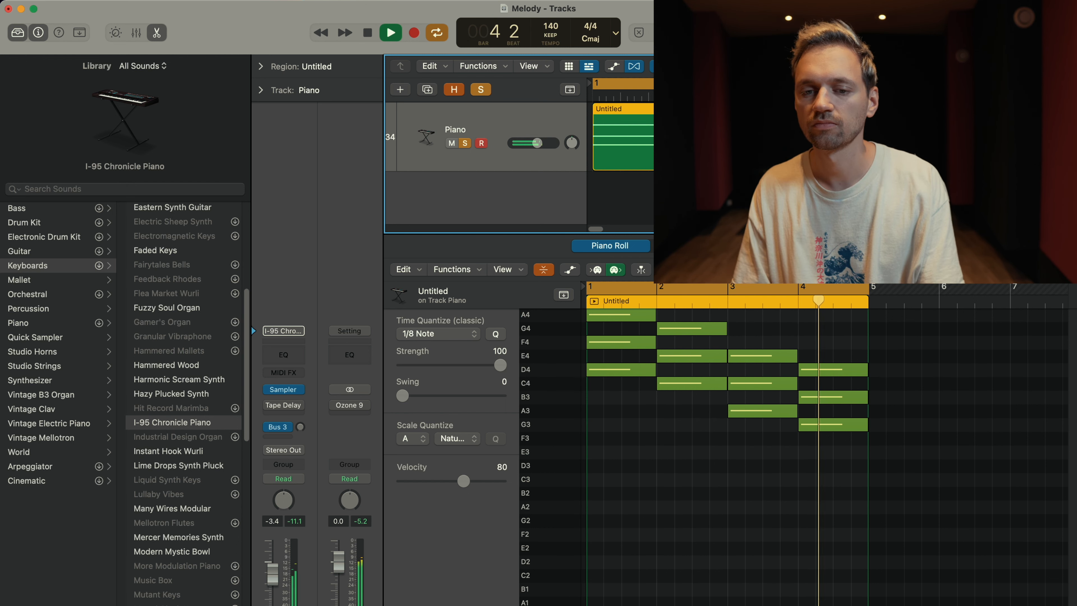
key(space)
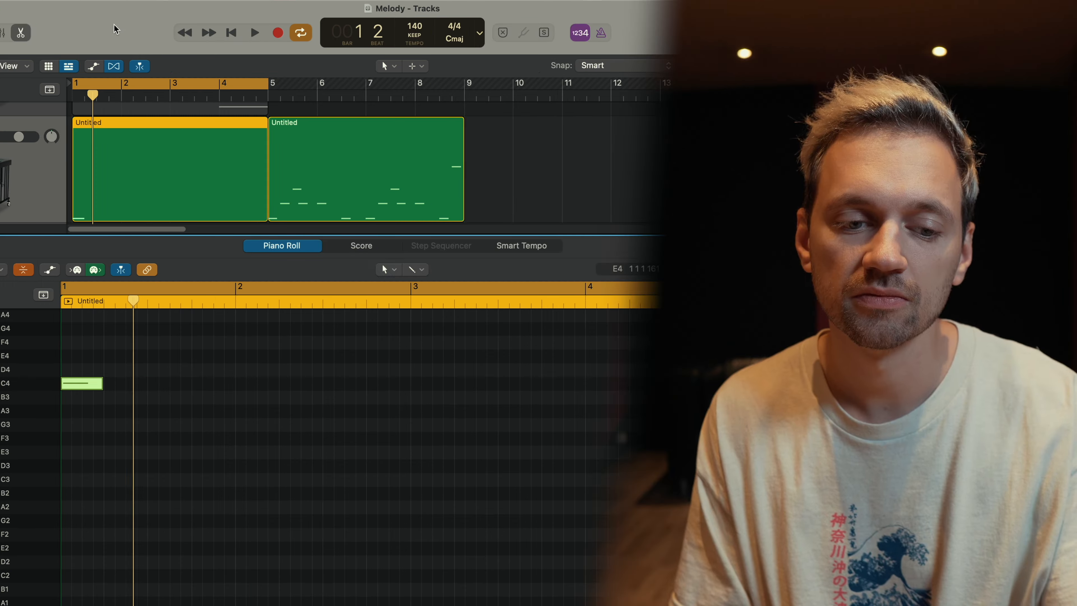
Step: Try following the melody's opening C4 with B3 halfway through beat 2 and A3 on beat 3, and play it back
key(space)
click(409, 430)
key(space)
drag(93, 388, 123, 401)
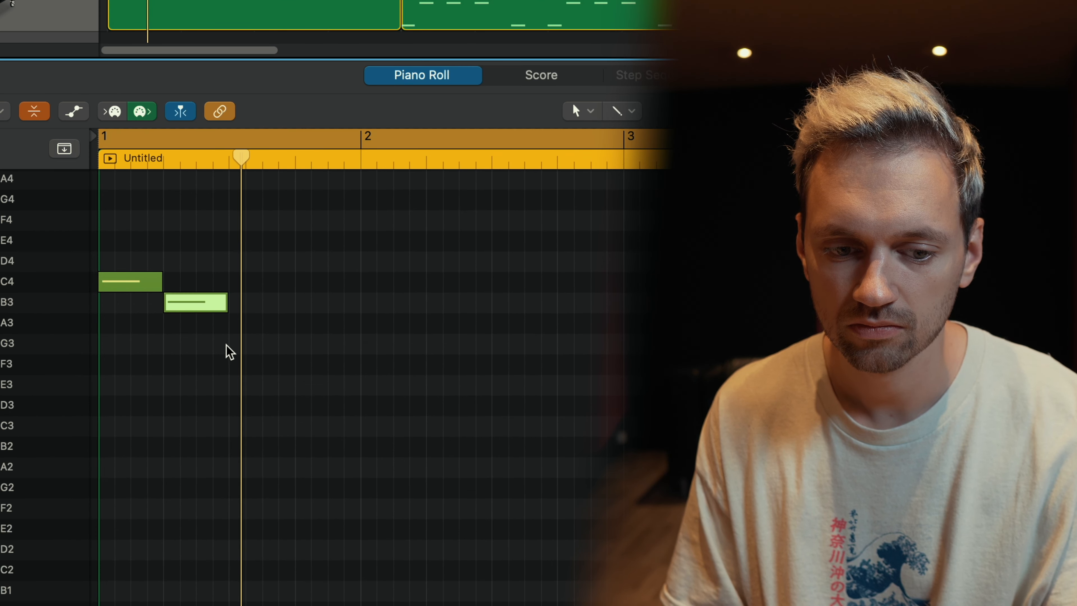
super+click(231, 343)
drag(264, 345, 266, 326)
key(space)
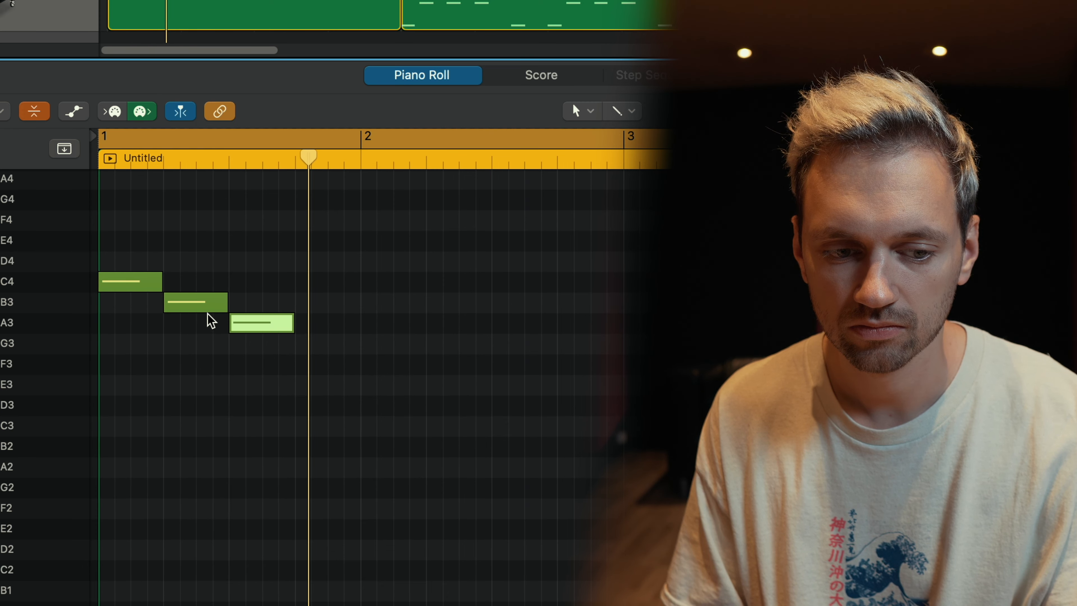
drag(184, 300, 221, 299)
drag(332, 322, 333, 322)
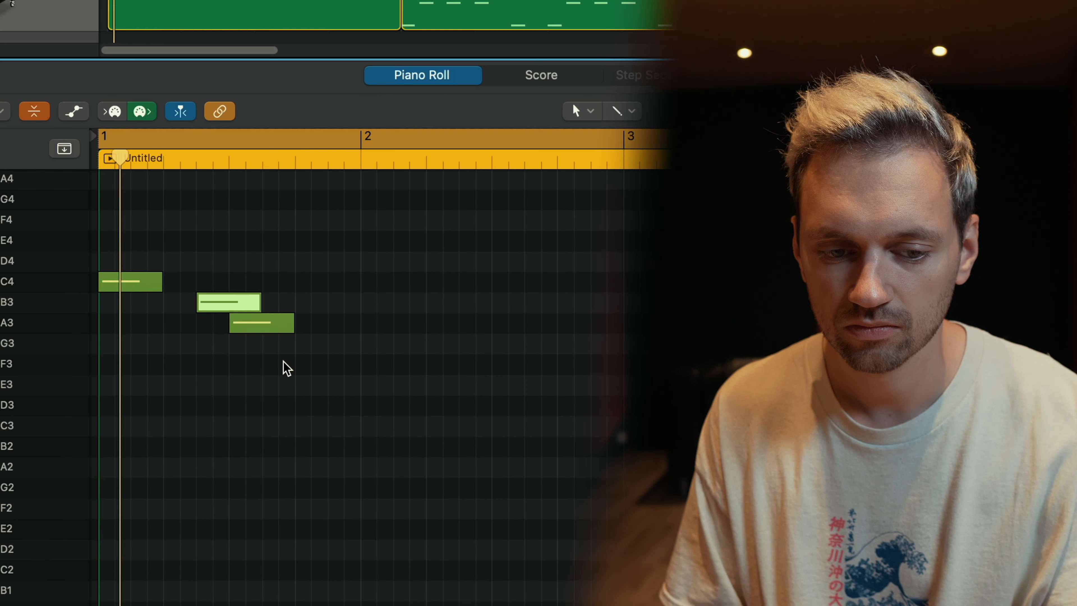
Step: Try F3 on beat 4 of bar 1 and E3 on beat 2 of bar 2, and clear everything after the opening C4
super+click(458, 413)
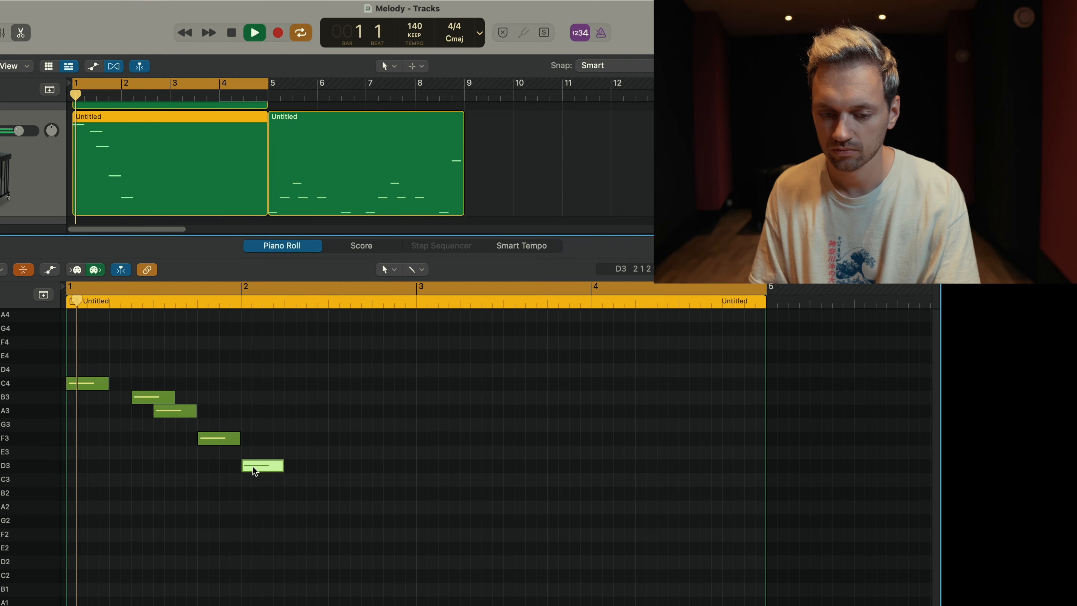
drag(252, 469, 295, 472)
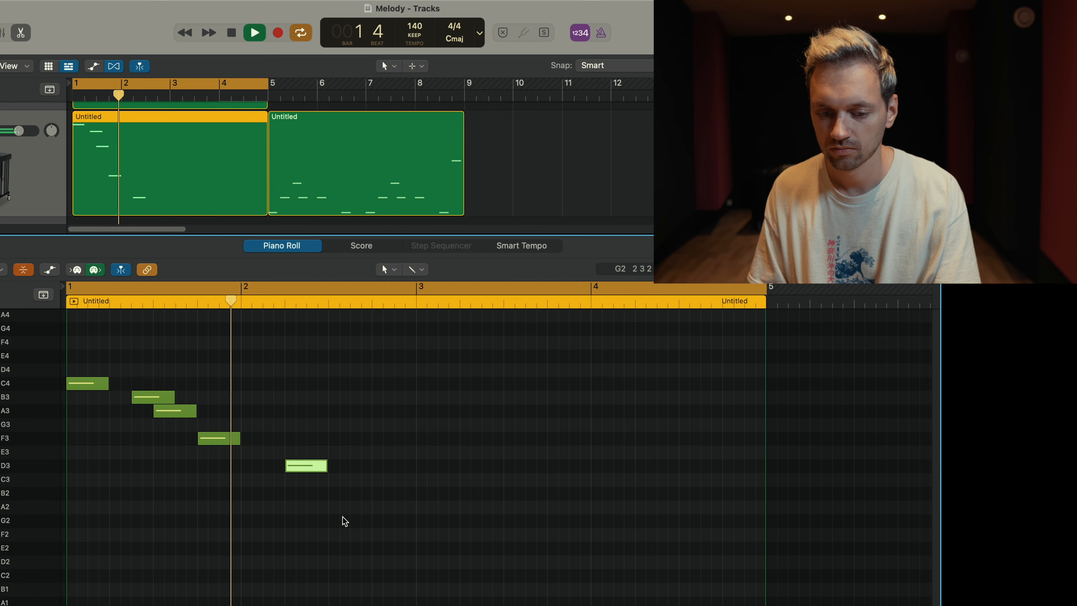
drag(318, 466, 318, 461)
key(space)
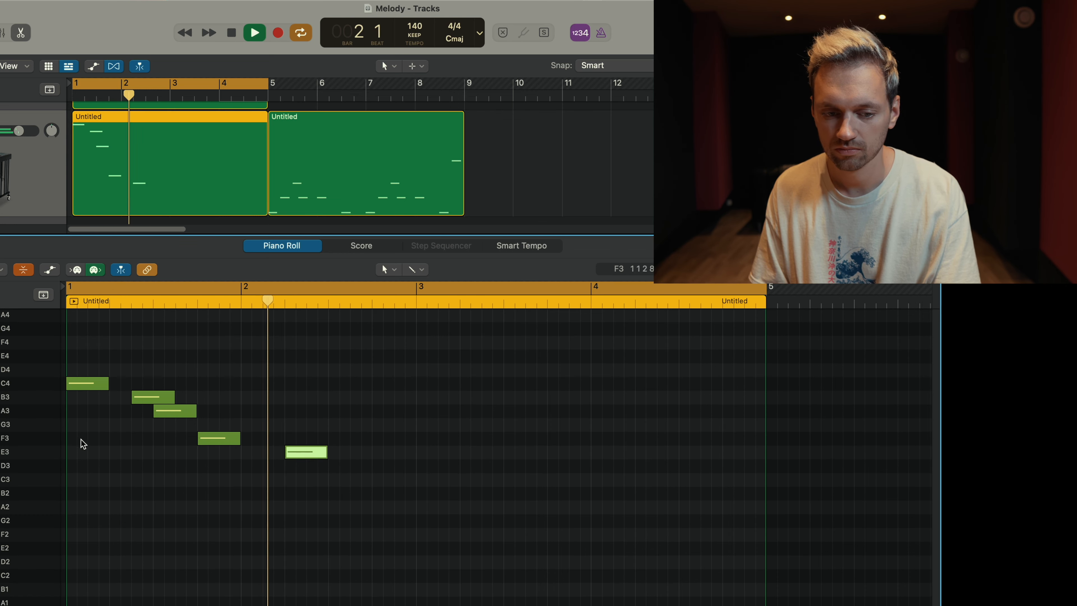
key(space)
click(141, 398)
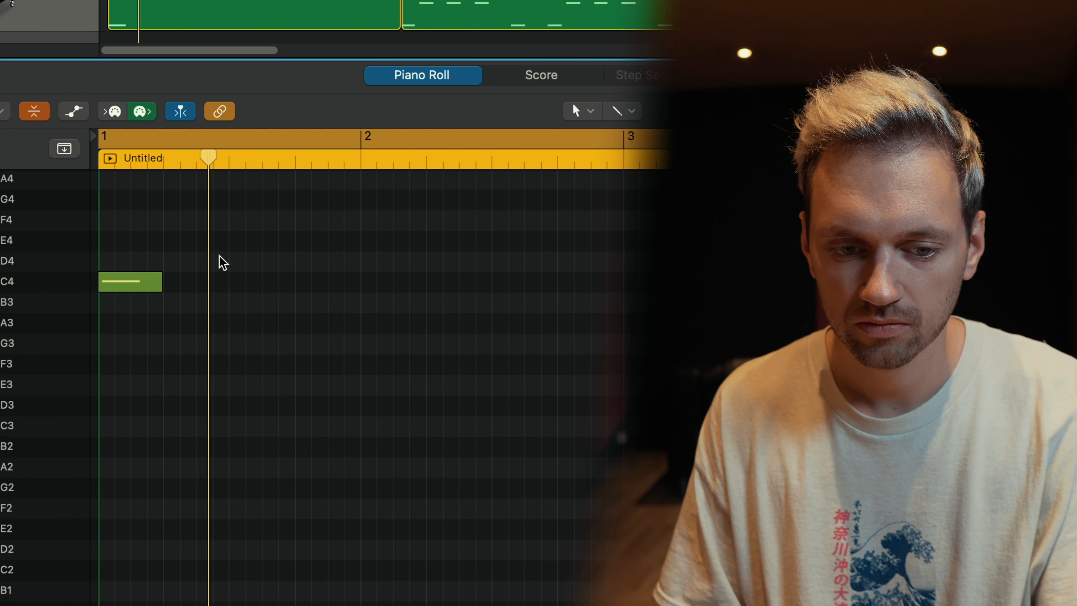
Step: Add D4 on beat 3 and C4 on beat 4 of bar 1, and B3 at the start of bar 2
super+click(238, 261)
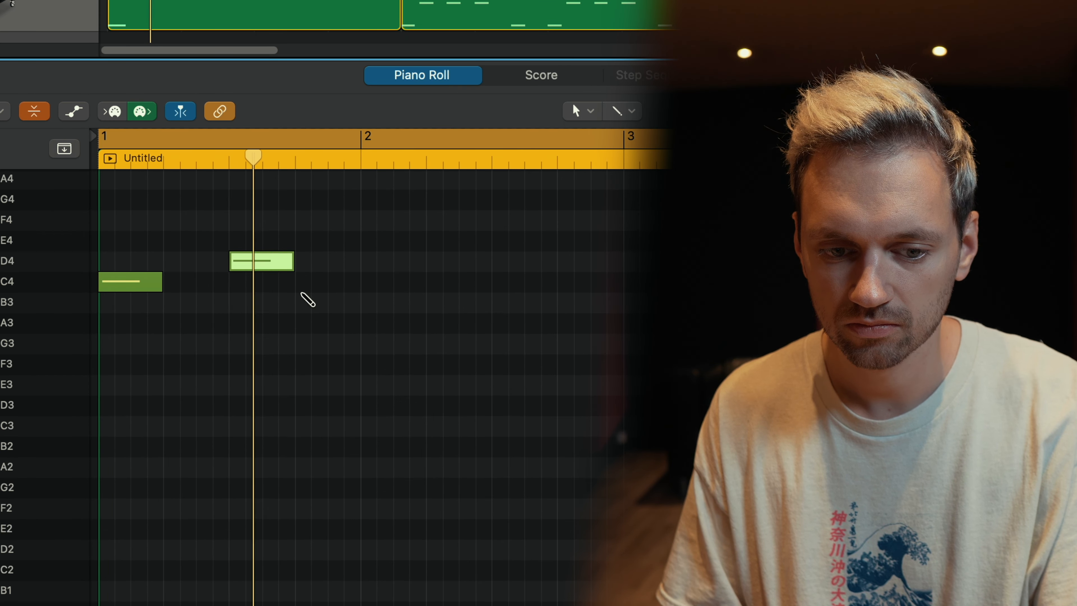
drag(313, 306, 312, 291)
super+click(375, 306)
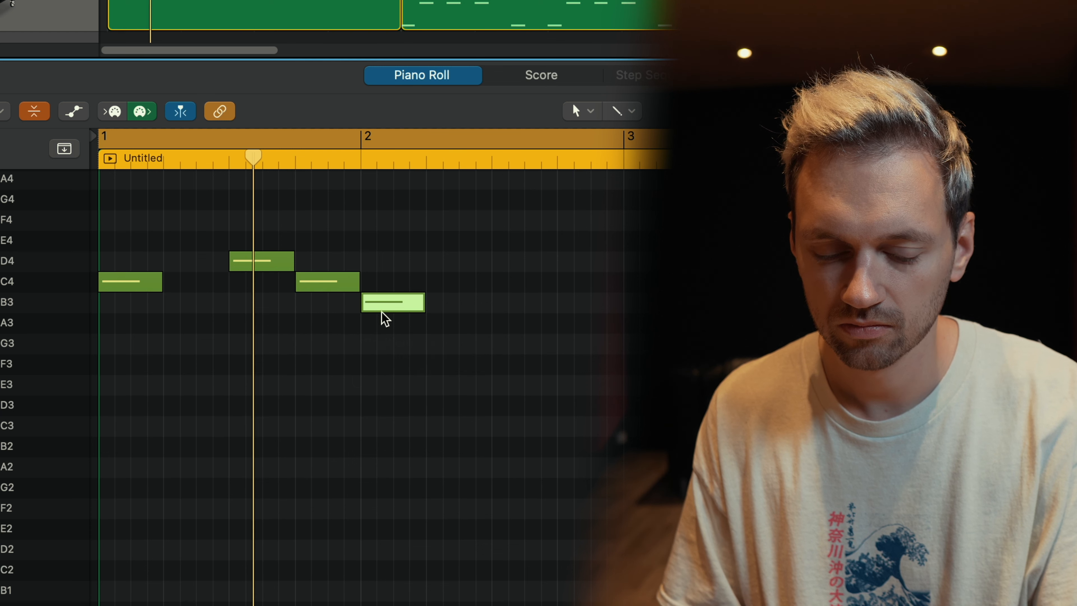
key(space)
Step: Move the second C4 to halfway through beat 3 and B3 to beat 4 of bar 1, and add G3 on beat 3 of bar 2
drag(381, 309, 358, 313)
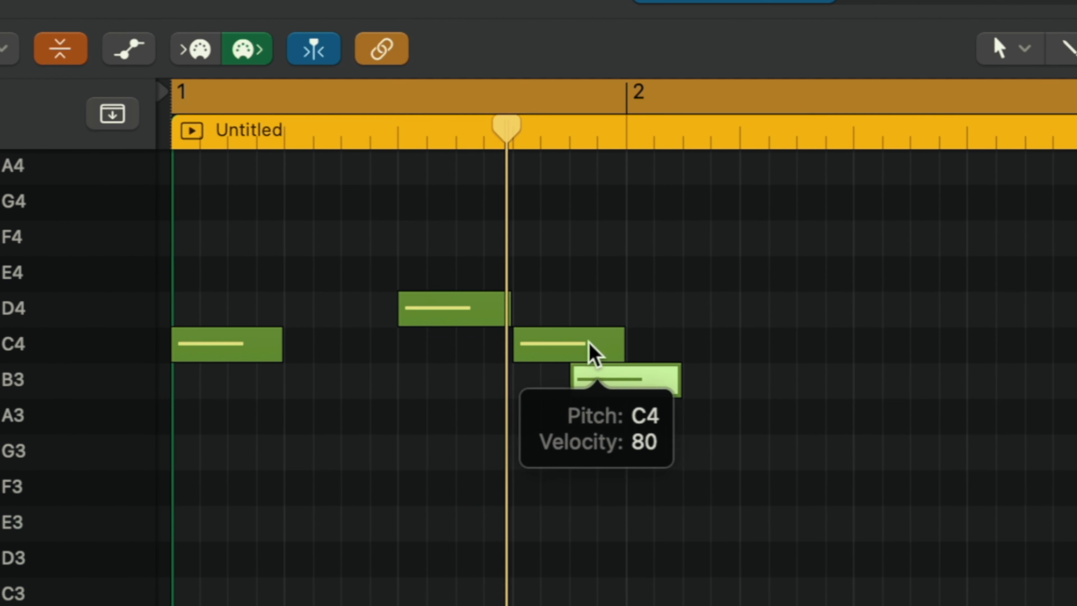
click(314, 278)
drag(546, 346, 522, 348)
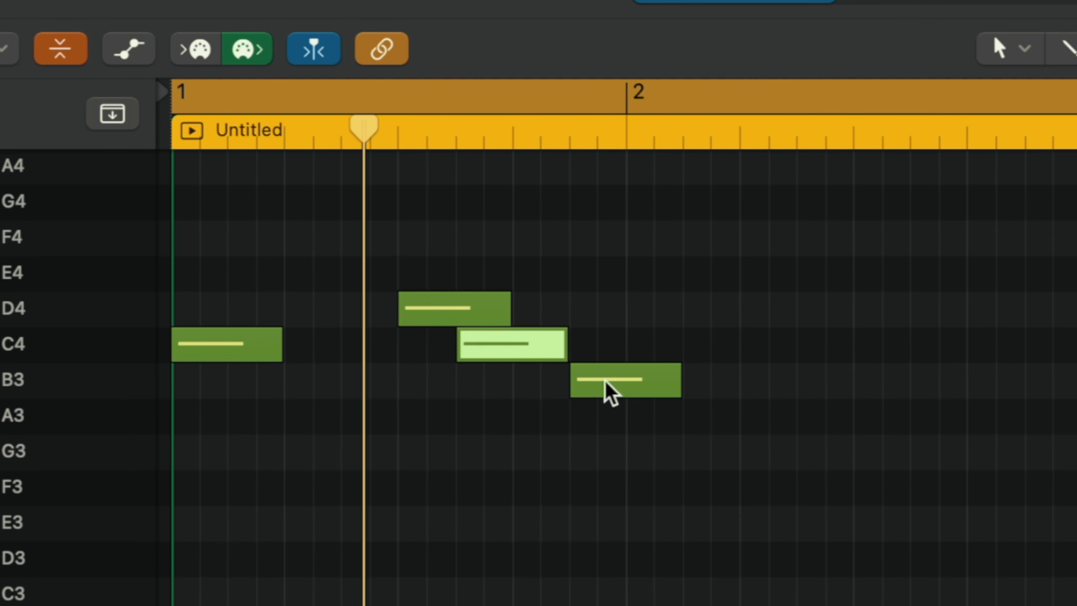
drag(602, 384, 543, 394)
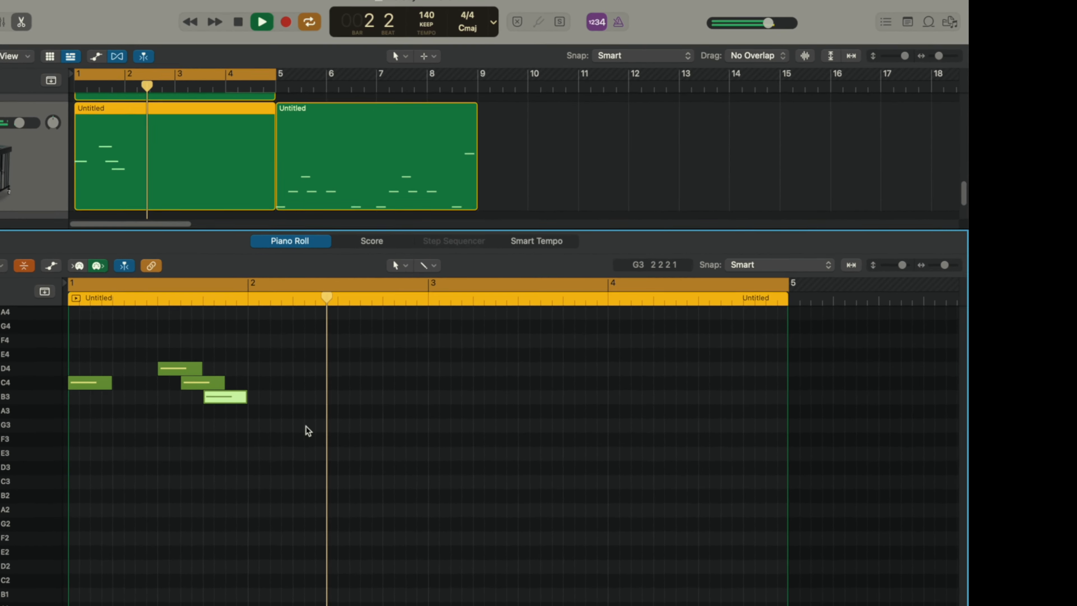
super+click(826, 438)
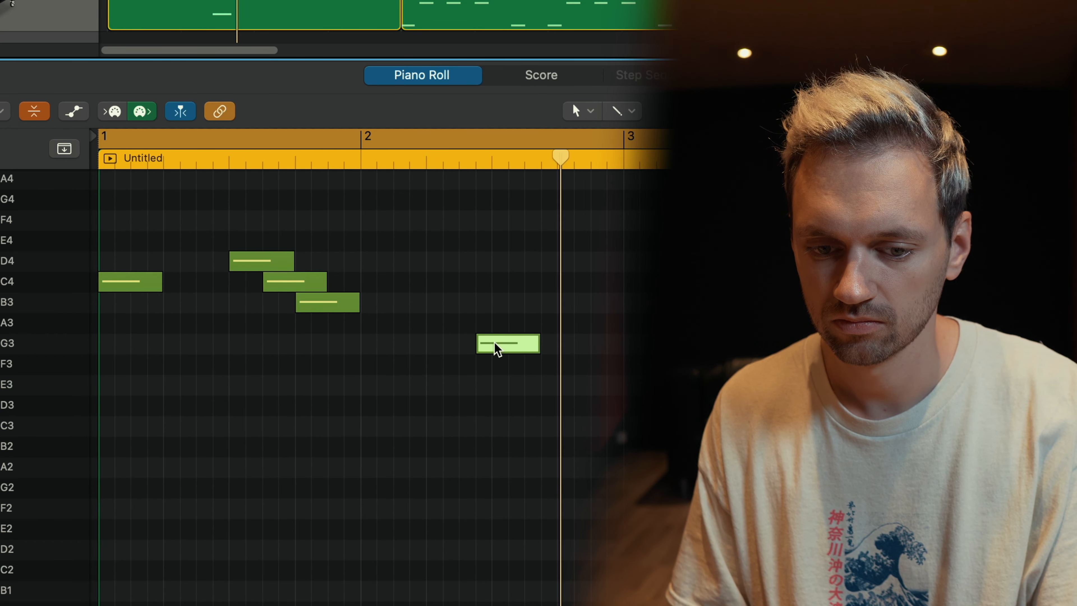
drag(493, 348, 502, 349)
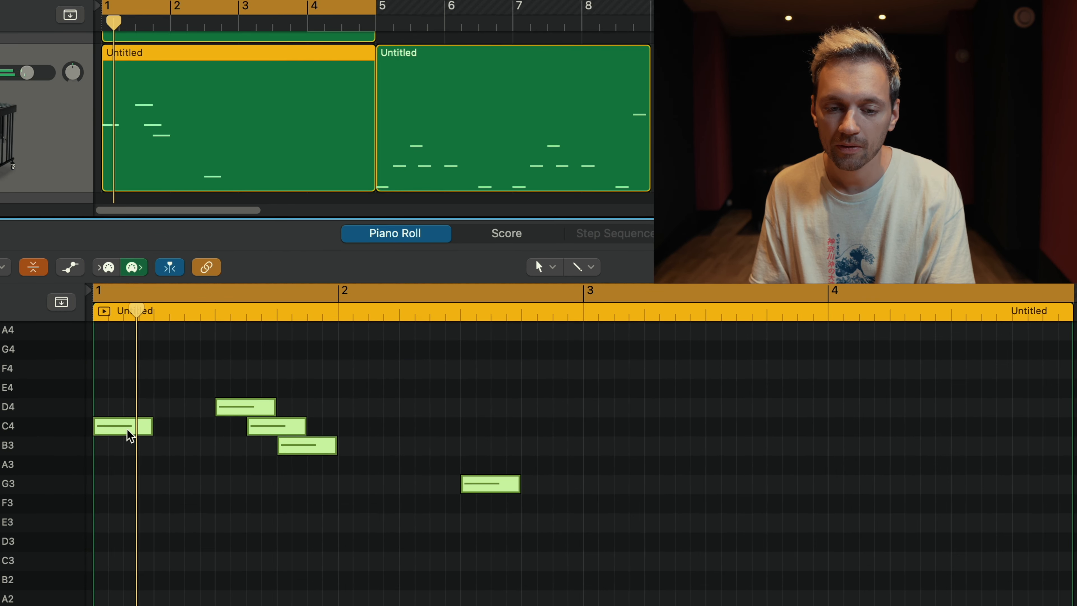
Step: Copy the five-note phrase to the start of bar 3 at the same pitches
drag(228, 383, 552, 398)
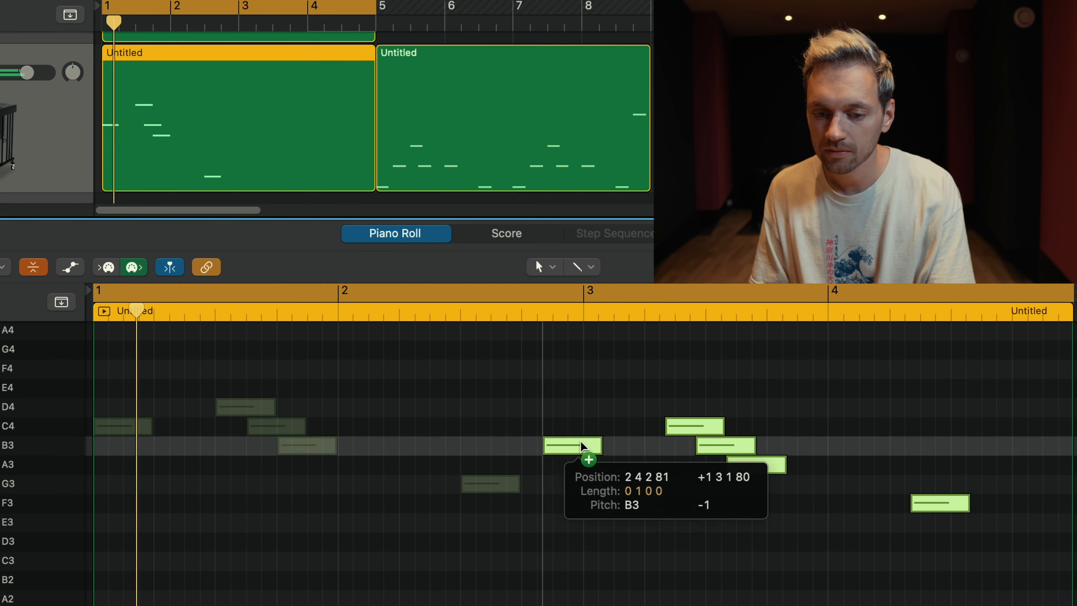
drag(581, 443, 621, 423)
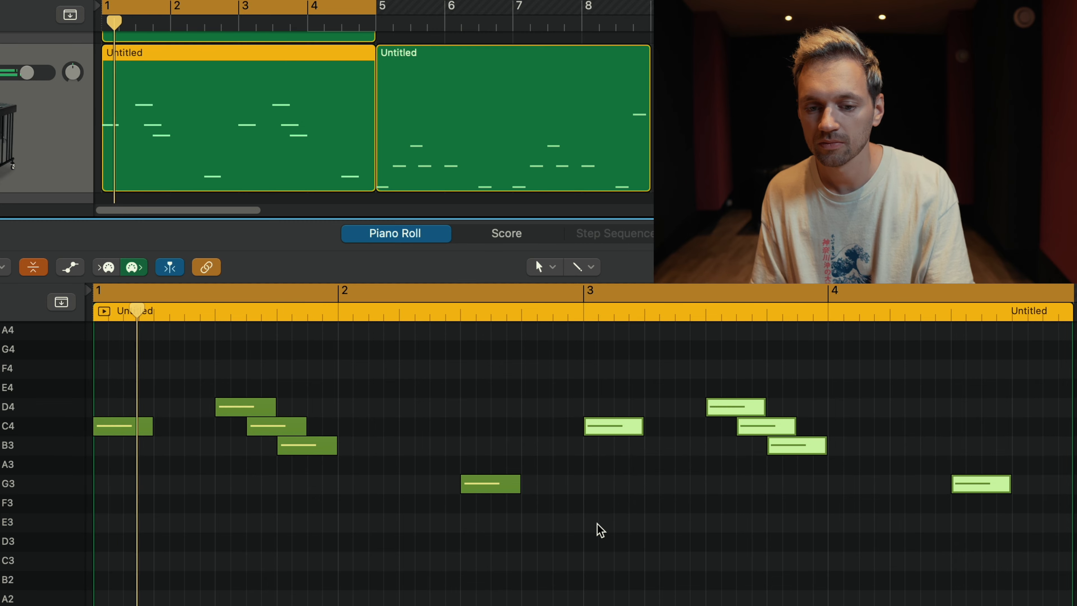
scroll(622, 572, right, 5)
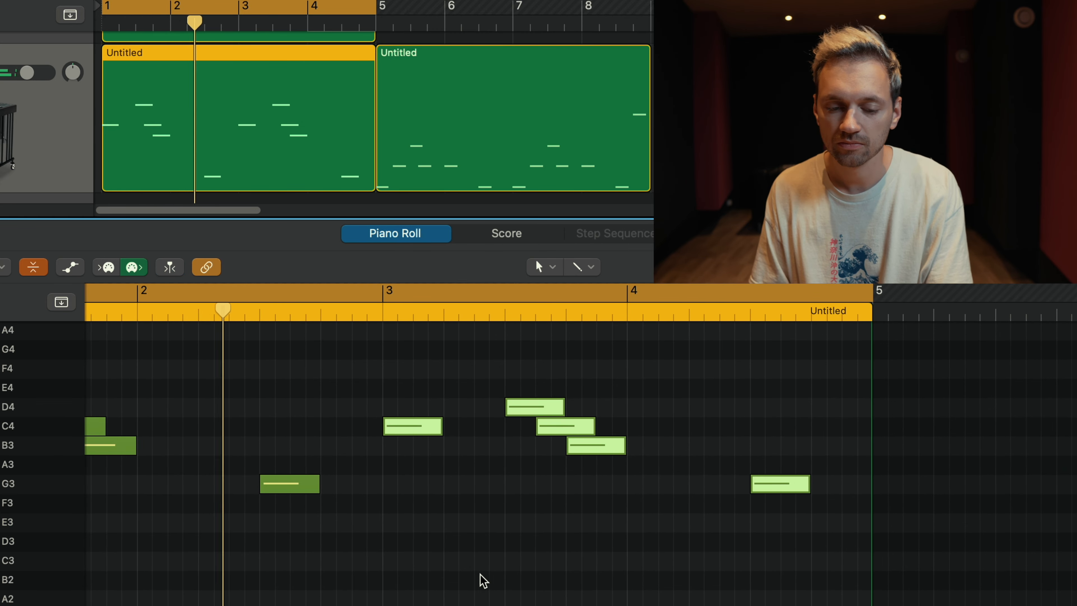
scroll(355, 559, left, 5)
scroll(784, 550, right, 4)
scroll(596, 545, left, 4)
click(596, 545)
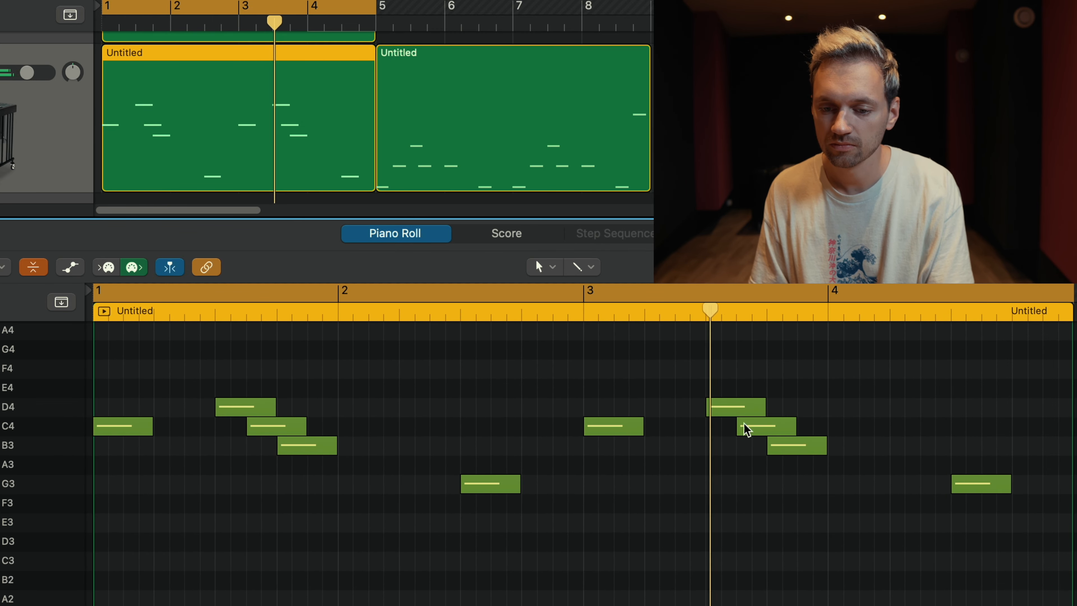
Step: Raise the B3 on beat 4 of bar 3 to E4, and play back the second phrase with cycling turned off
scroll(744, 423, right, 5)
key(space)
click(645, 432)
drag(644, 443, 649, 388)
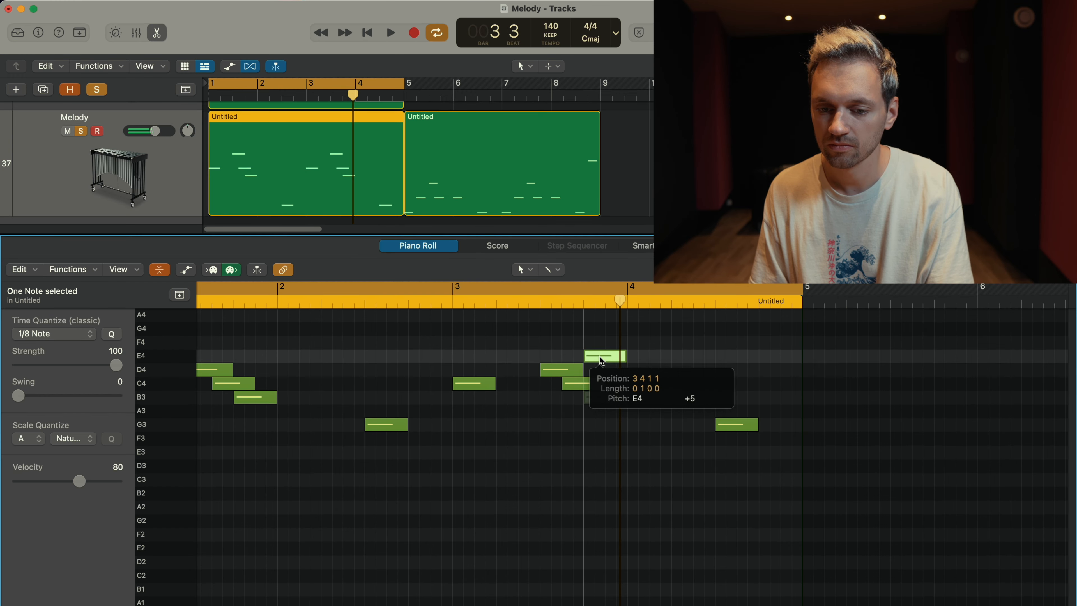
drag(599, 357, 598, 357)
click(480, 286)
click(446, 300)
key(space)
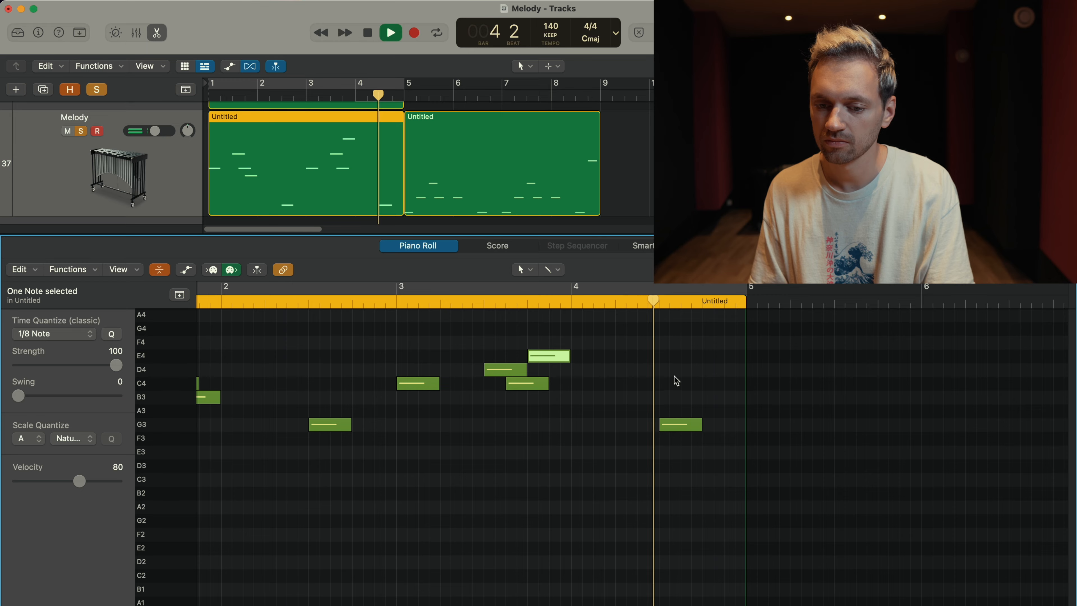
key(space)
Step: Rework bar 4 of the melody into G4 on beat 2, E4 on beat 3 and D4 on beat 4
drag(676, 425, 676, 330)
super+click(695, 354)
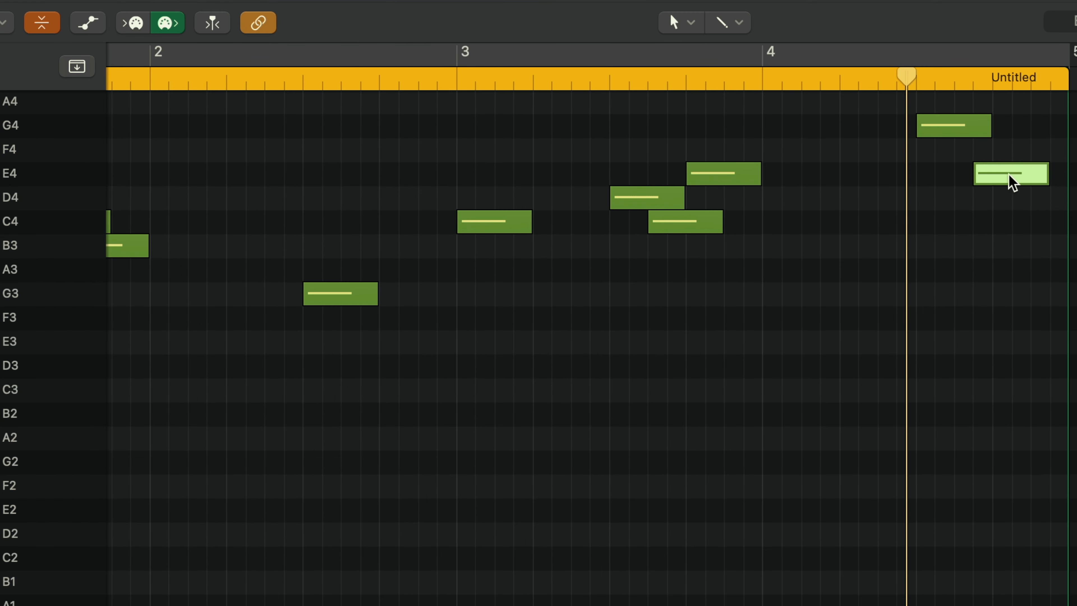
drag(1009, 174, 1028, 173)
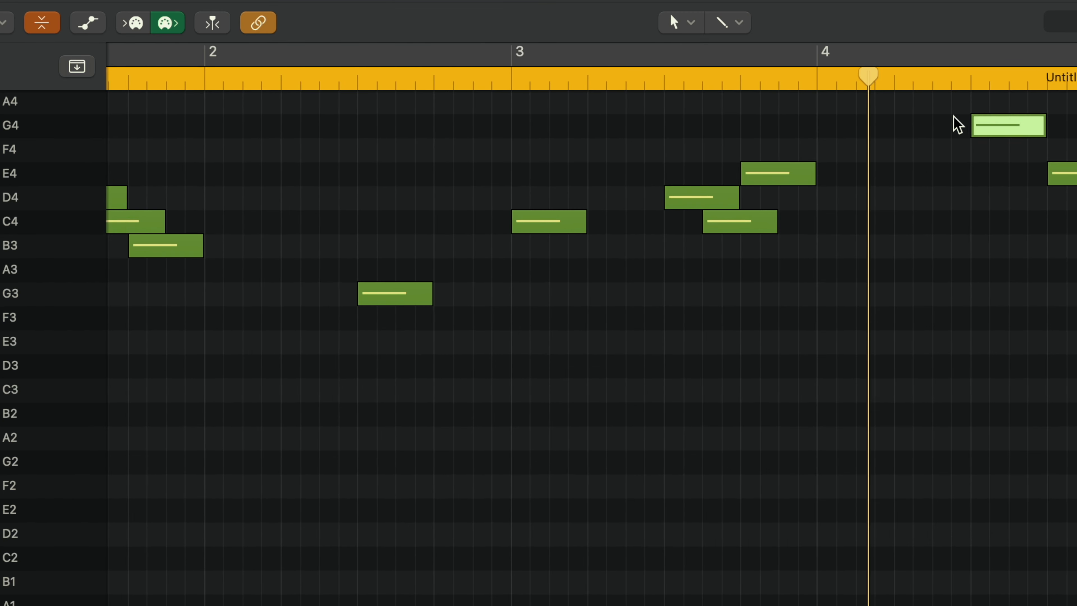
drag(985, 125, 908, 126)
drag(1054, 178, 991, 178)
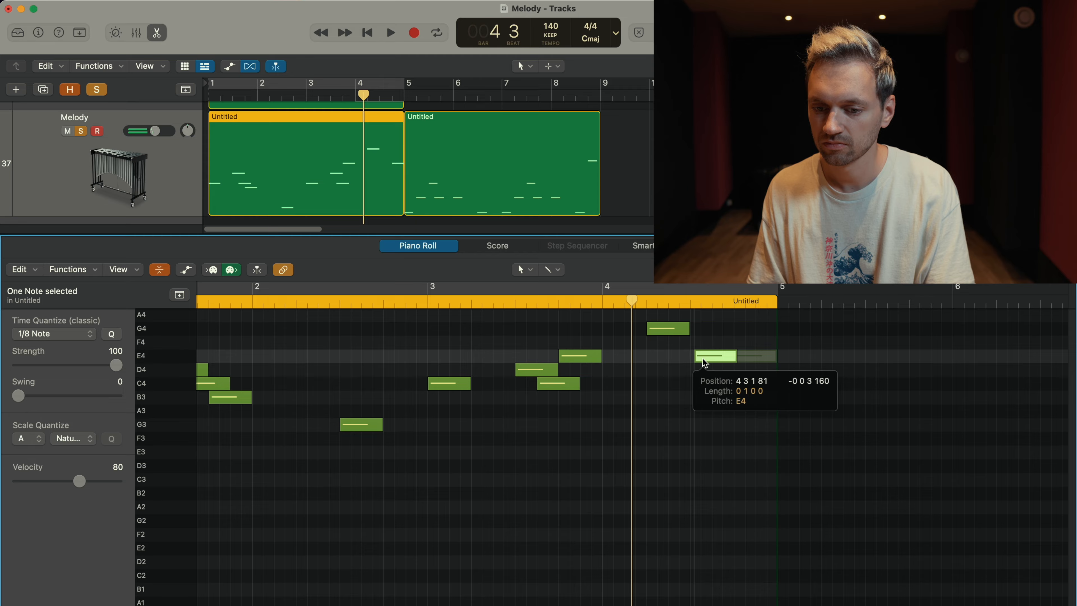
drag(703, 363, 739, 379)
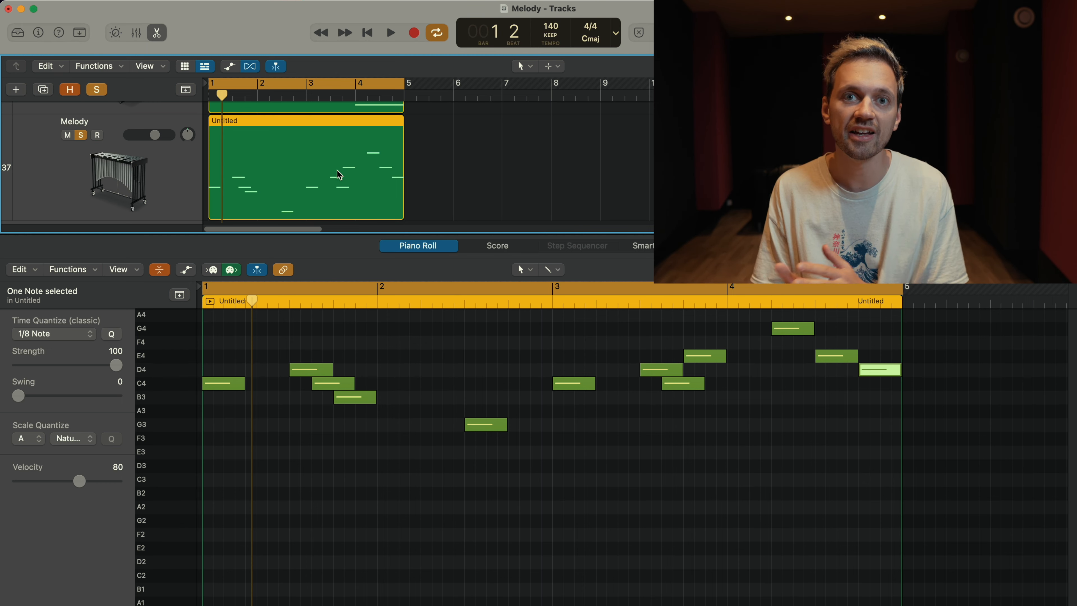
Step: Duplicate the 808 Bass, Riff, Piano and Melody regions to bar 5, and open the copied Melody region for editing
drag(426, 212, 615, 209)
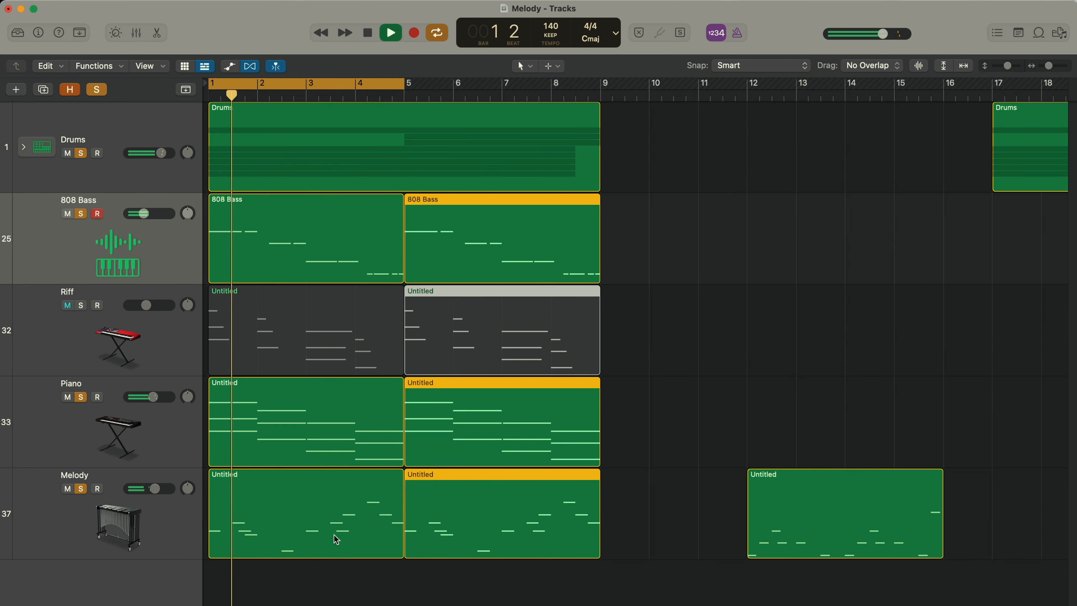
click(333, 535)
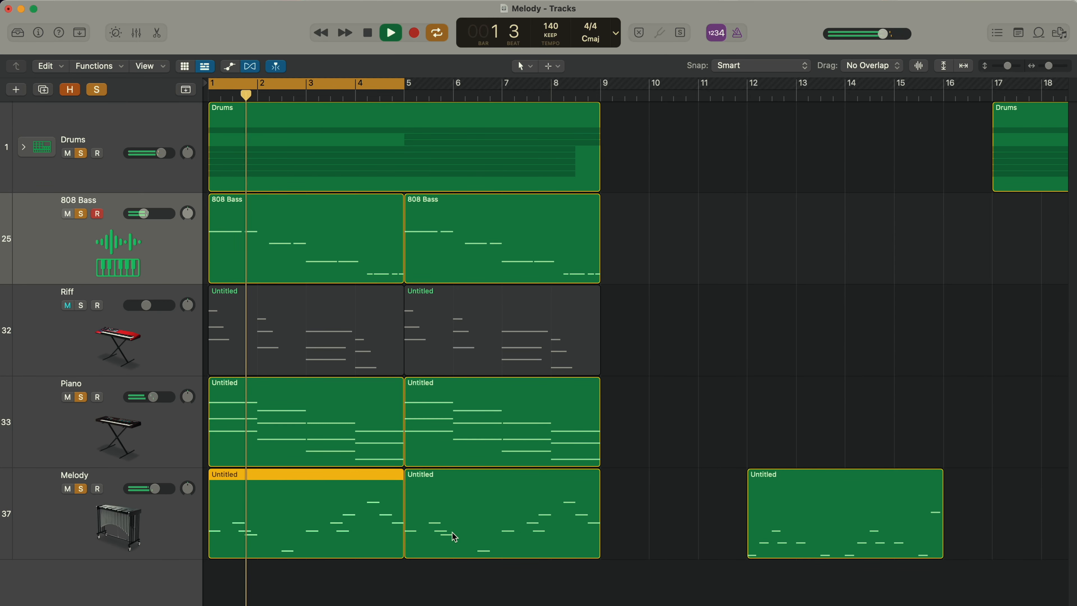
double_click(467, 537)
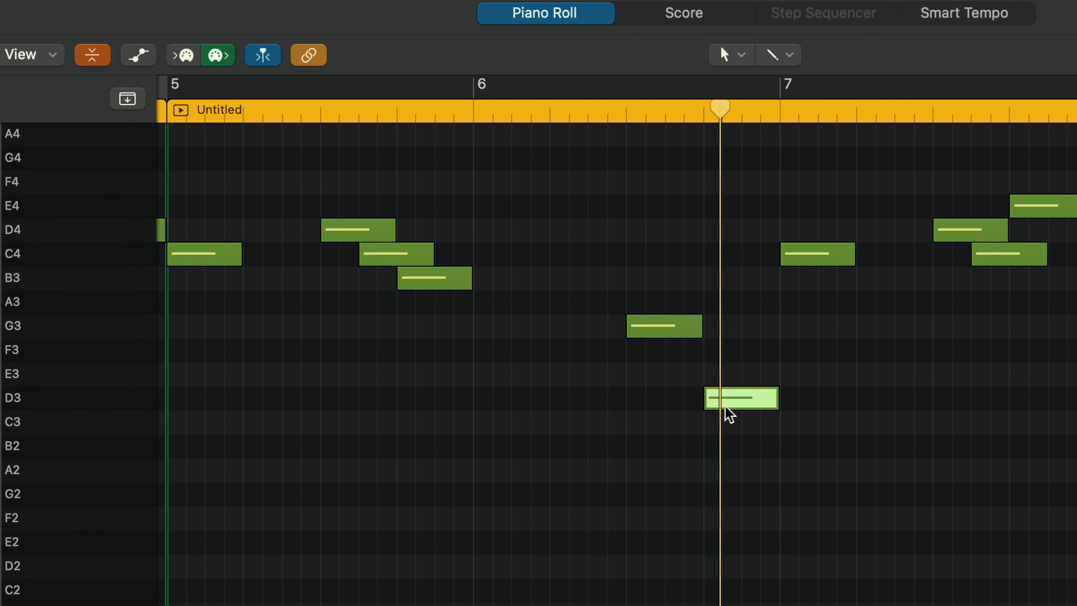
Step: In the copied melody, place E3 on beat 4 of bar 6 and lower the notes on beats 2 and 3 of bar 8 to C4
drag(726, 407, 726, 383)
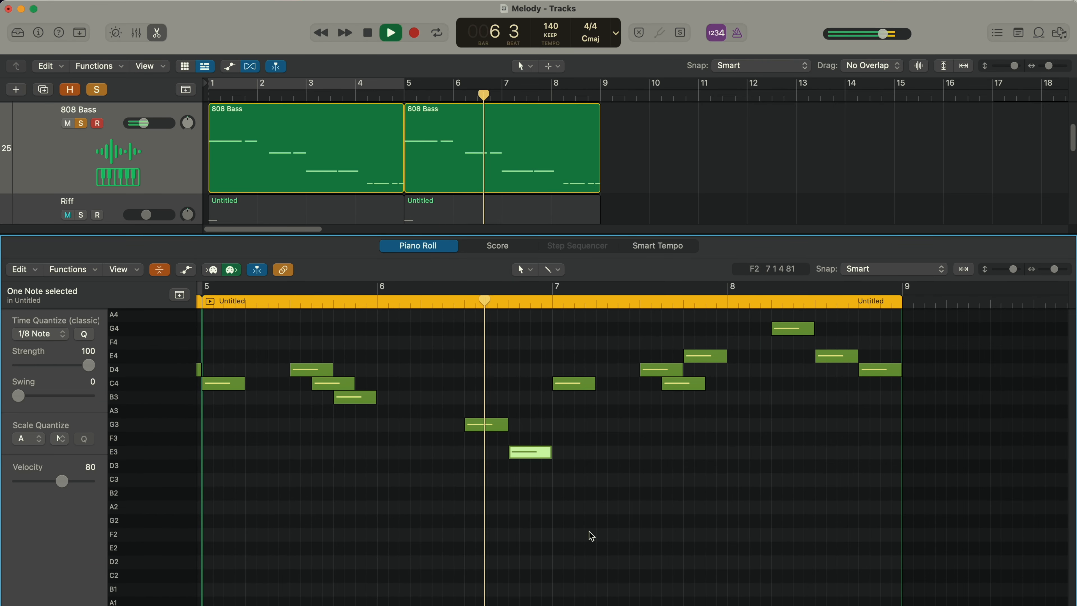
click(731, 384)
drag(765, 355, 769, 376)
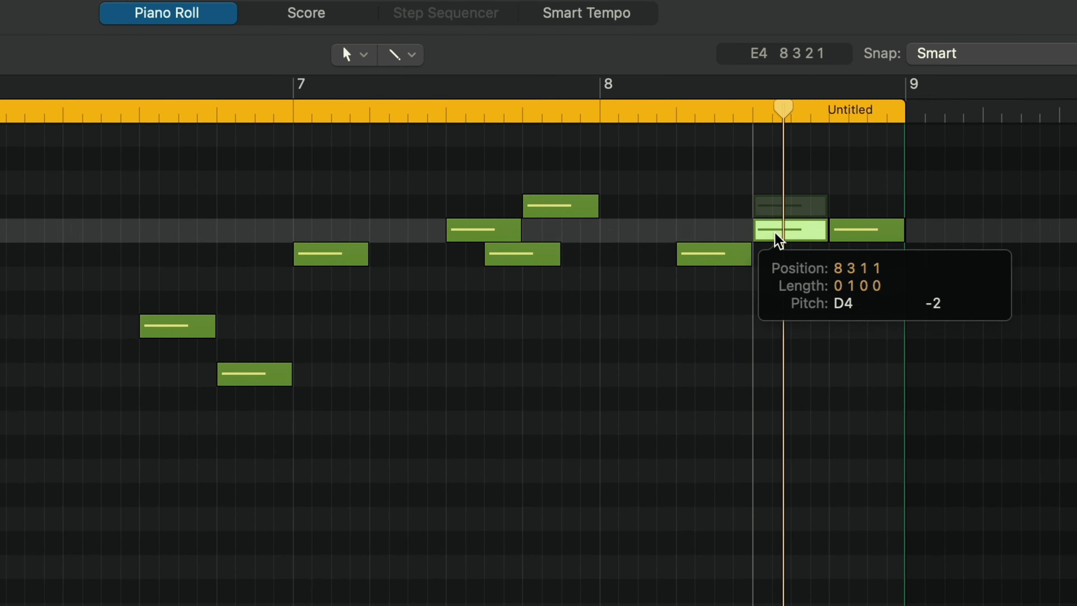
drag(774, 232, 779, 258)
Step: Turn the final D4 of bar 8 into a half-beat B3 and add a half-beat G3 right after it
click(870, 235)
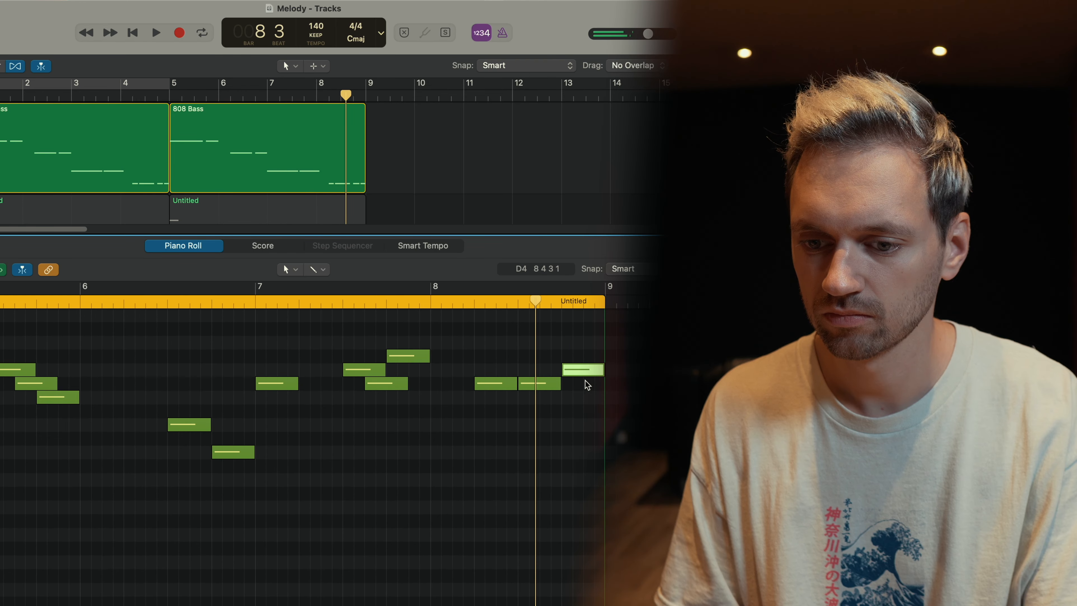
drag(585, 370, 589, 399)
super+click(587, 424)
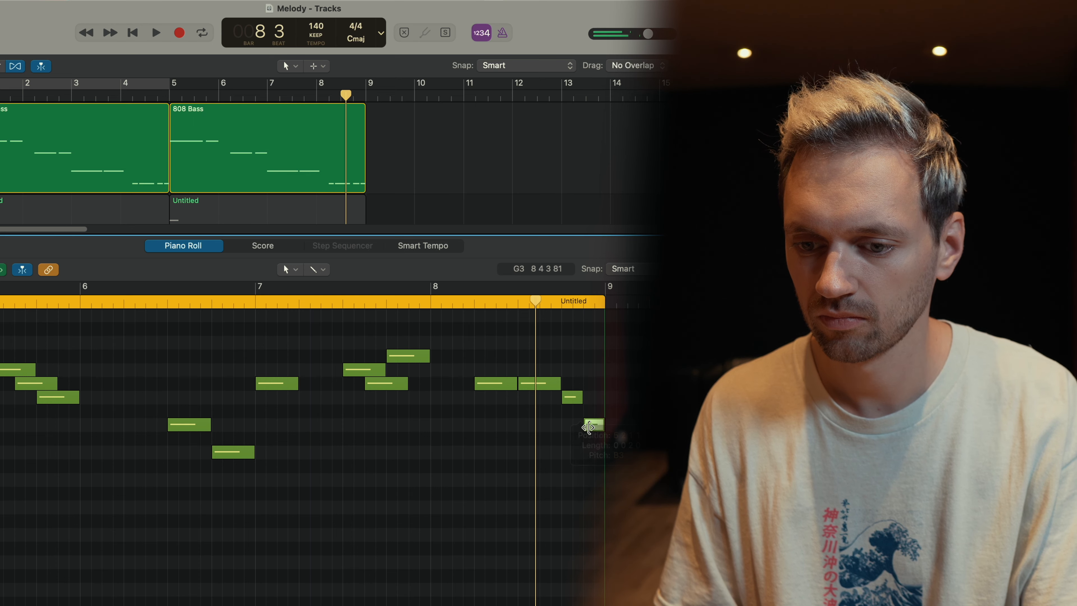
Step: Play back the varied melody ending from bar 7
key(space)
key(comma)
key(comma)
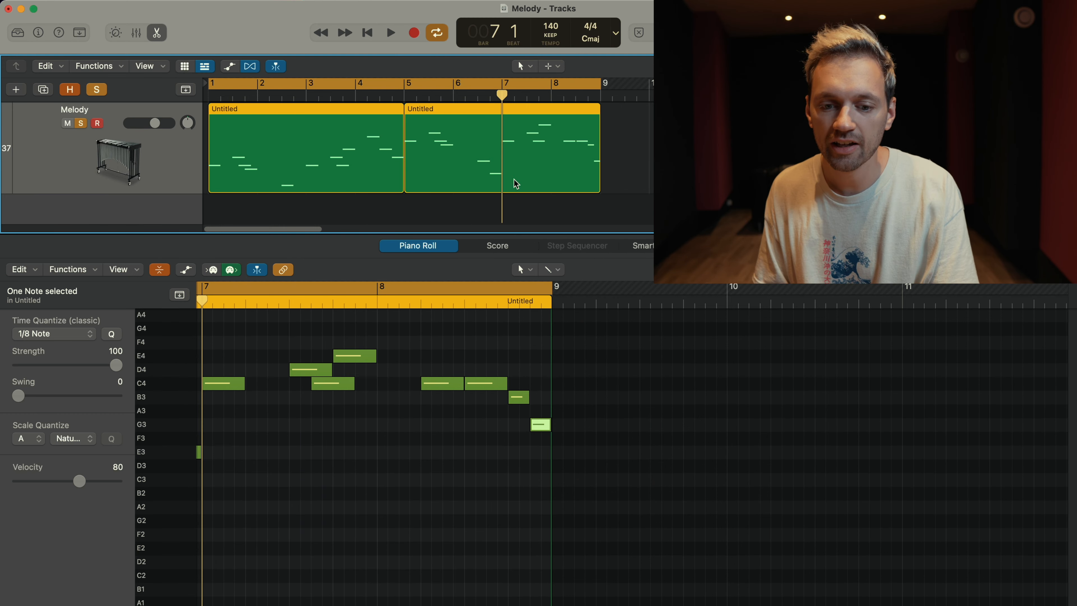
key(space)
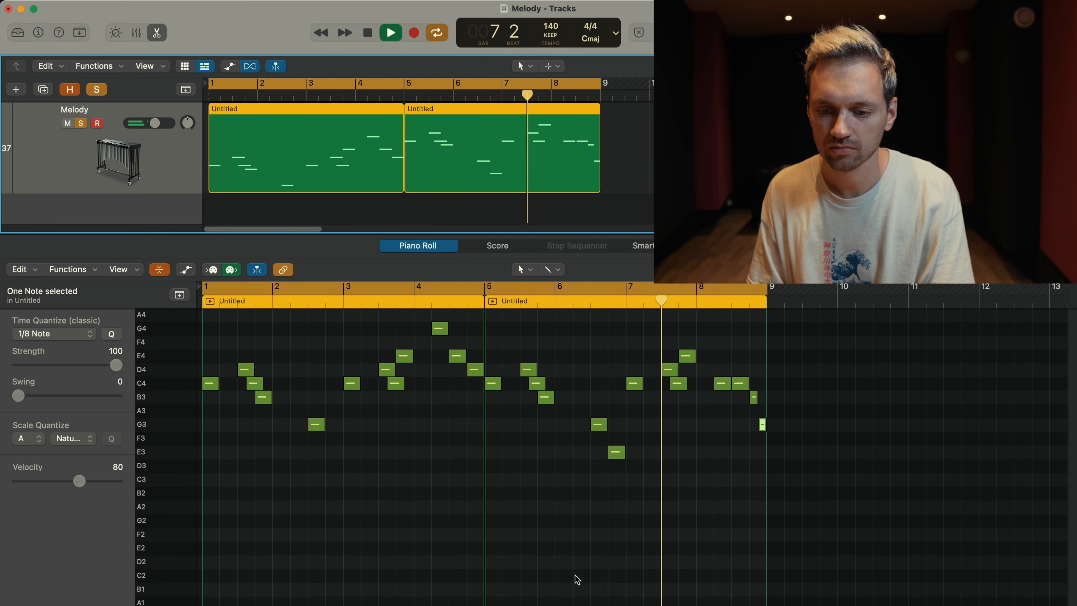